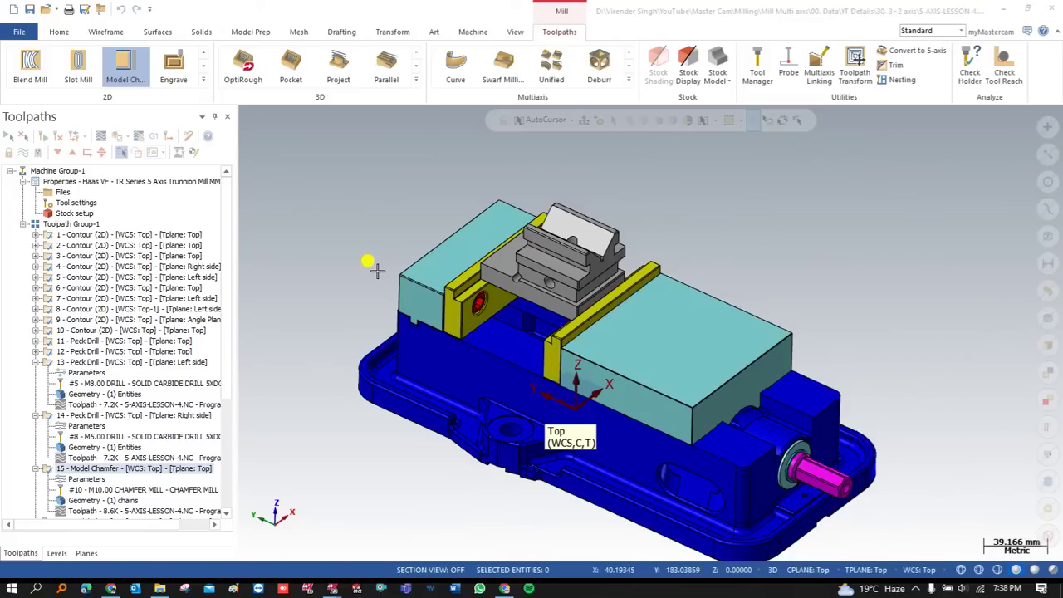
Step: Examine the finished part clamped in the vise, and switch to the open Mastercam Simulator window
scroll(387, 253, "down", 2)
scroll(472, 221, "up", 2)
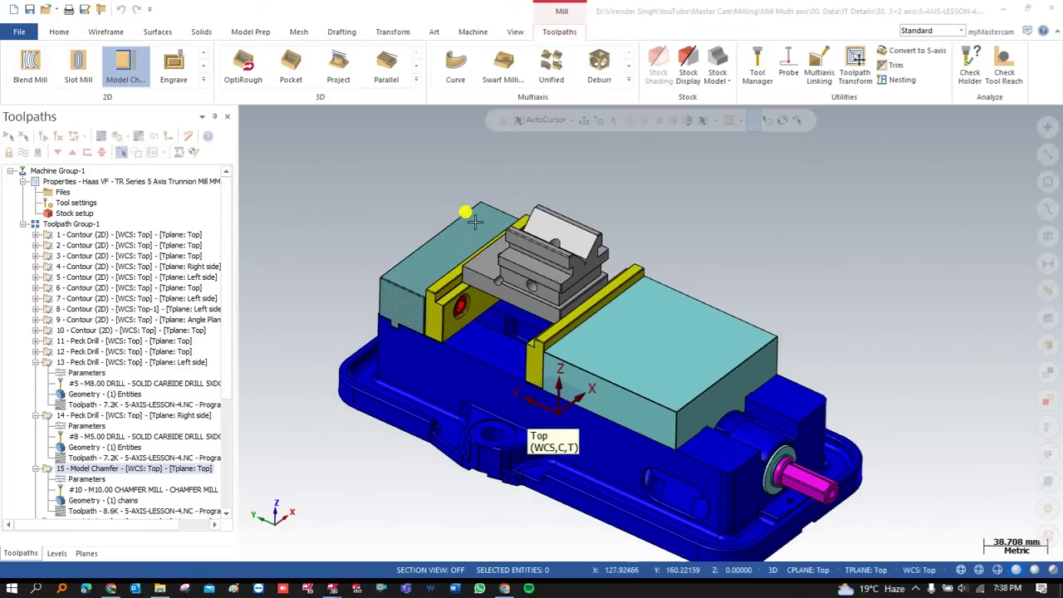
middle_click_drag(473, 218, 478, 223)
scroll(518, 276, "up", 1)
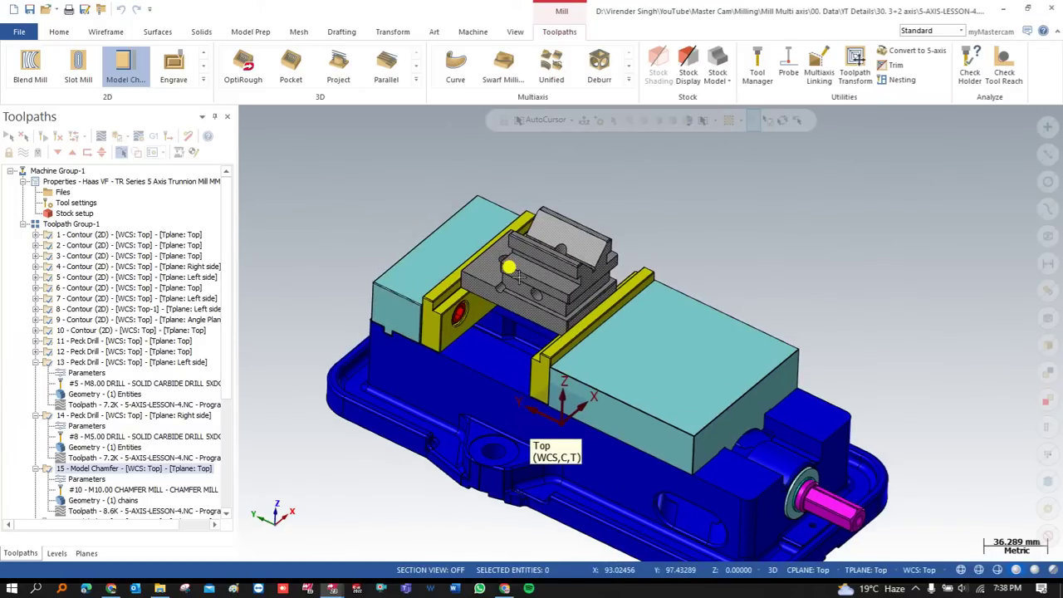
scroll(519, 276, "down", 1)
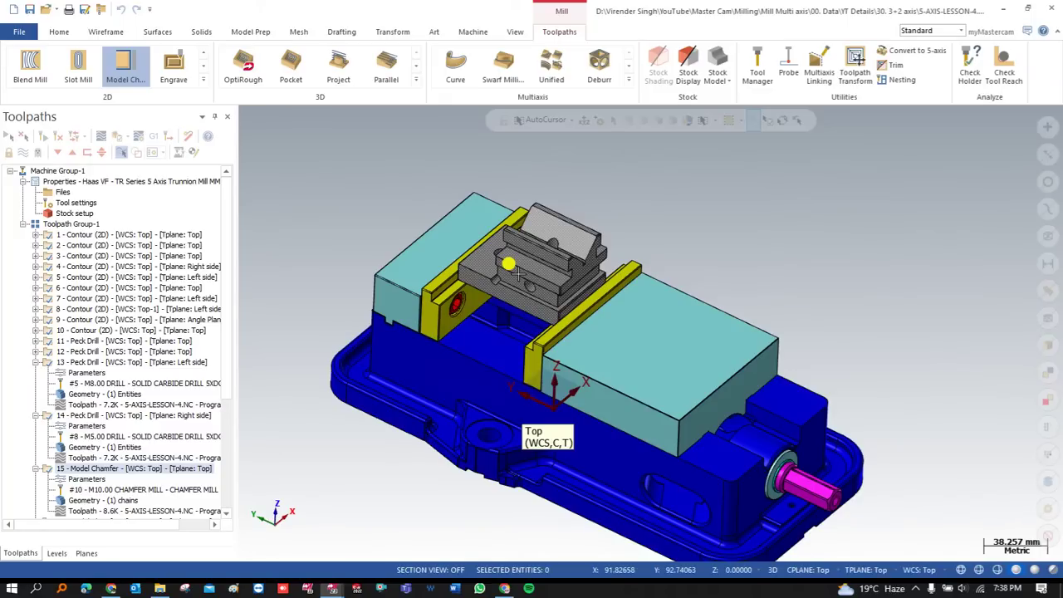
left_click(505, 588)
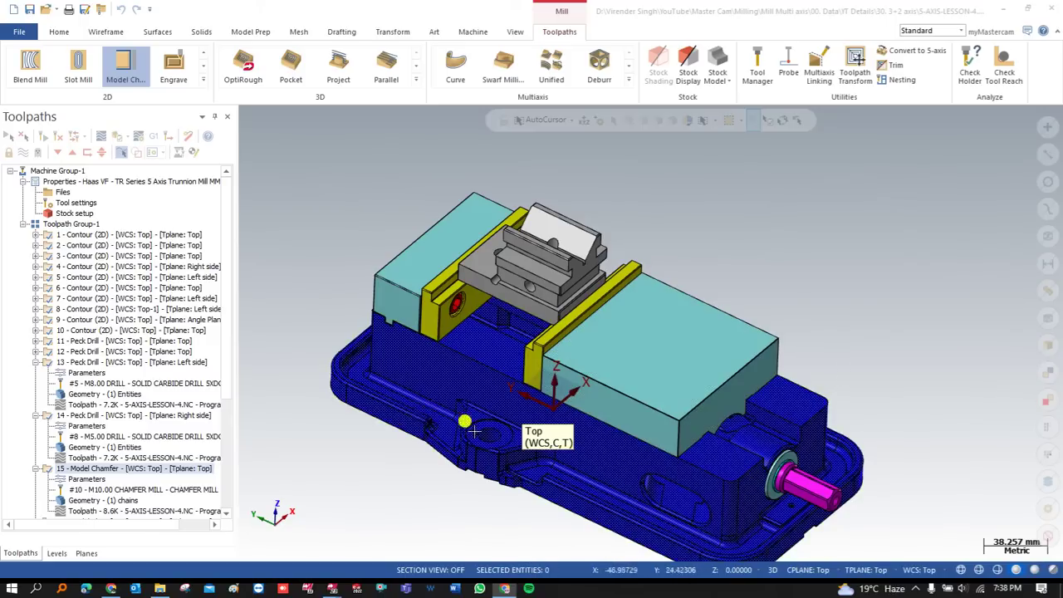
mouse_move(332, 588)
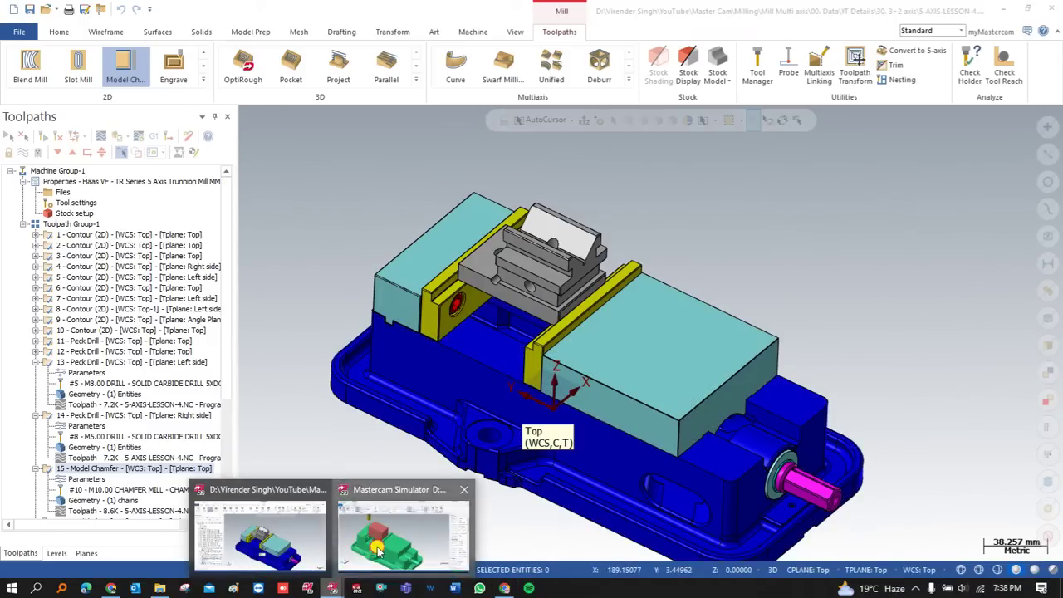
left_click(378, 548)
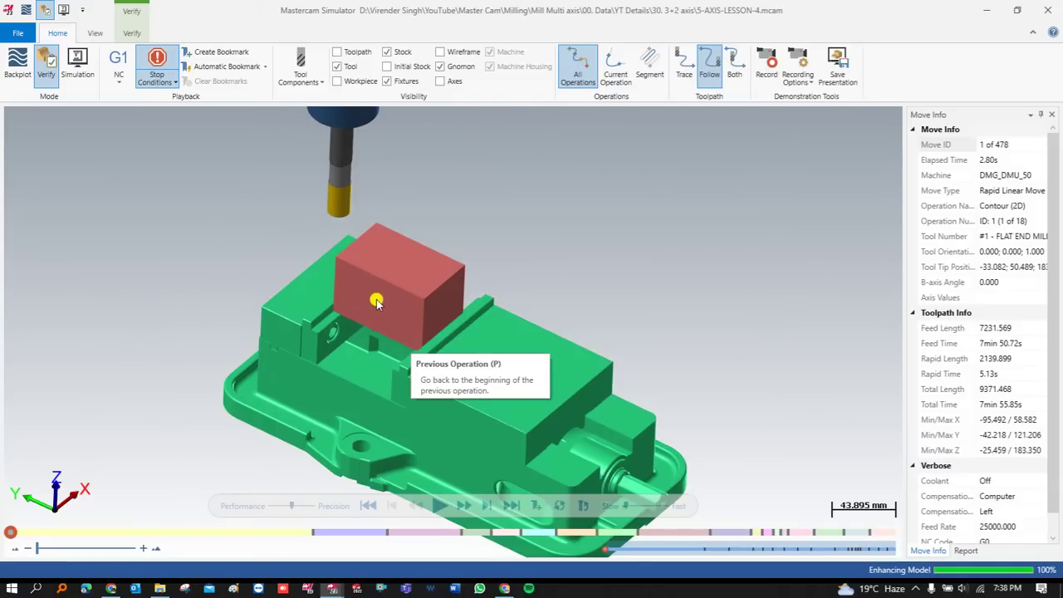
mouse_move(377, 300)
middle_mouse_down()
mouse_move(356, 284)
mouse_move(373, 299)
middle_mouse_up()
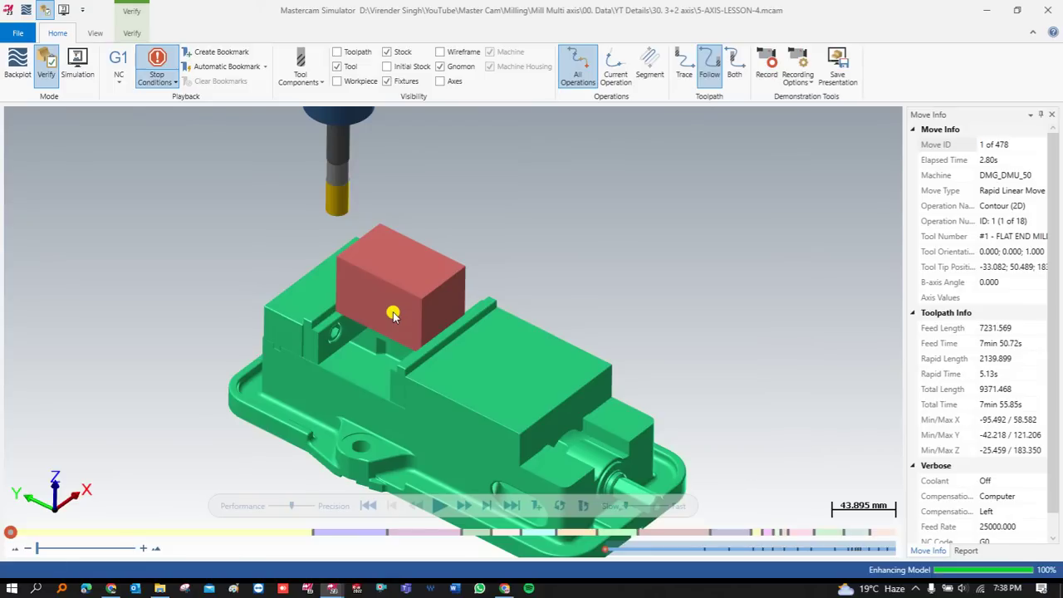
Step: Display the setup in machine Simulation mode and examine the vise and part on the machine table
left_click(80, 63)
scroll(380, 242, "down", 10)
middle_click_drag(380, 243, 314, 243)
scroll(480, 294, "up", 3)
middle_click_drag(481, 294, 466, 284)
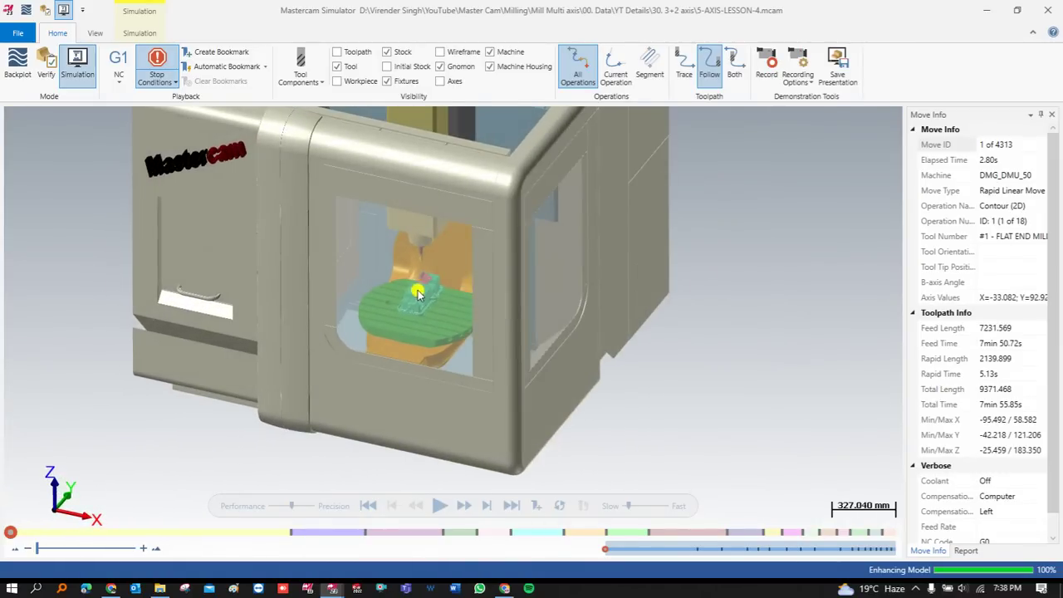
scroll(425, 291, "up", 8)
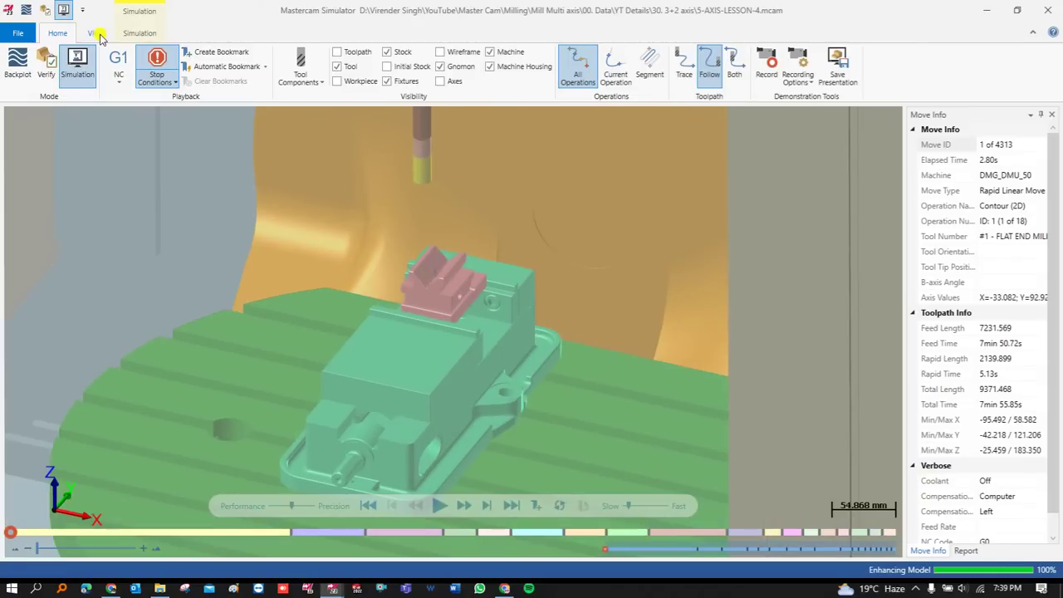
Step: Return to Verify mode and start playing the first 2D contour operation on the stock block
left_click(49, 67)
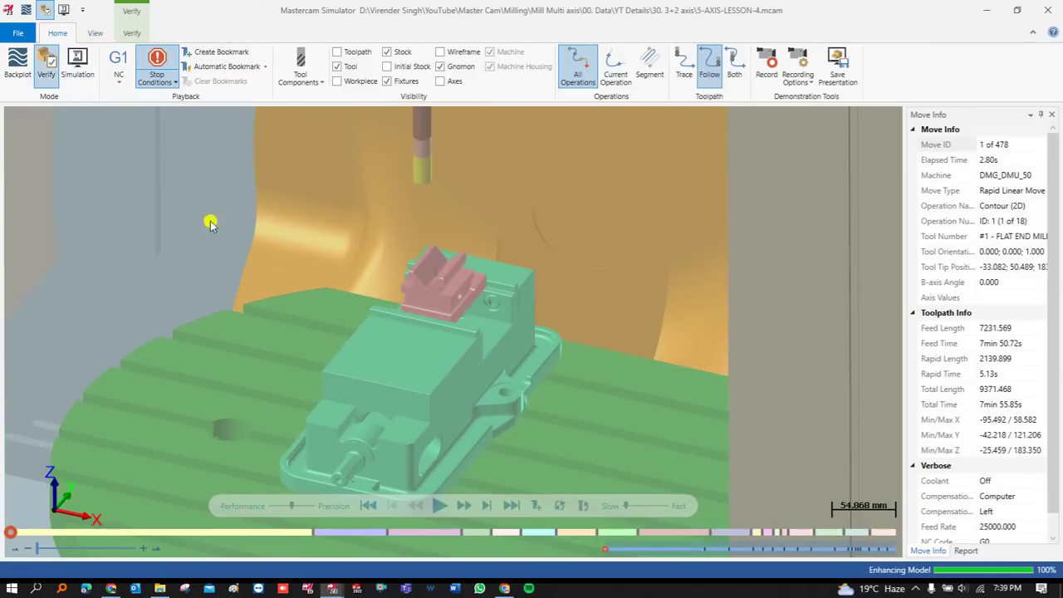
scroll(290, 280, "down", 1)
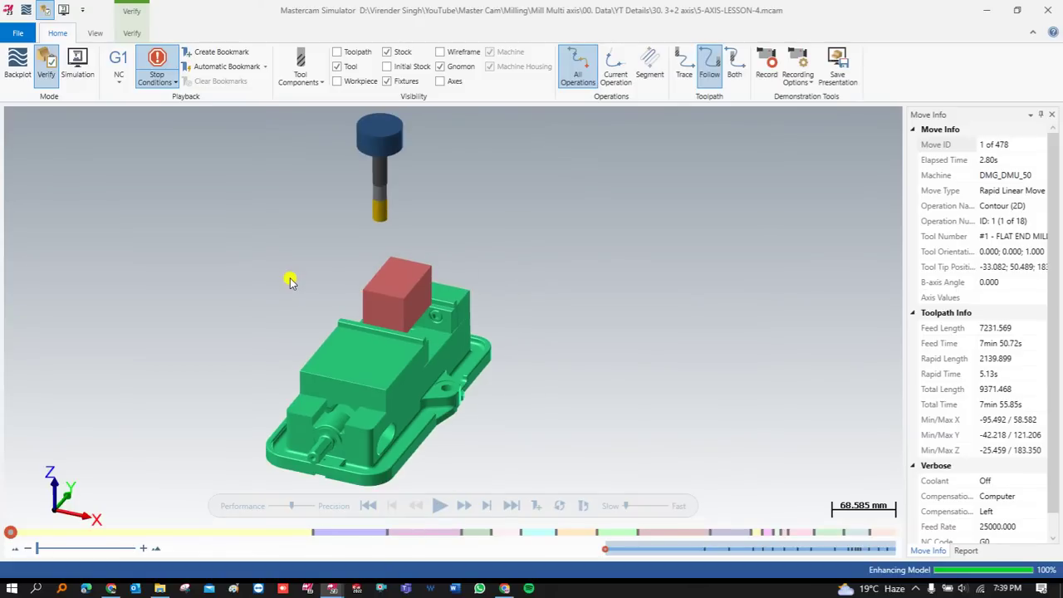
middle_click_drag(356, 288, 415, 292)
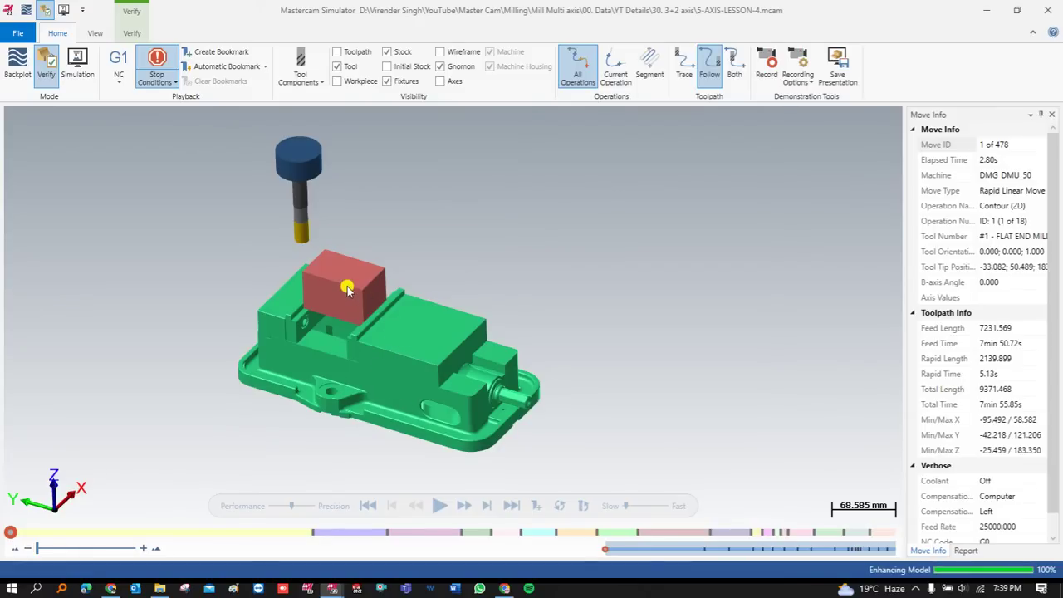
mouse_move(347, 280)
middle_mouse_down()
mouse_move(327, 266)
mouse_move(339, 277)
middle_mouse_up()
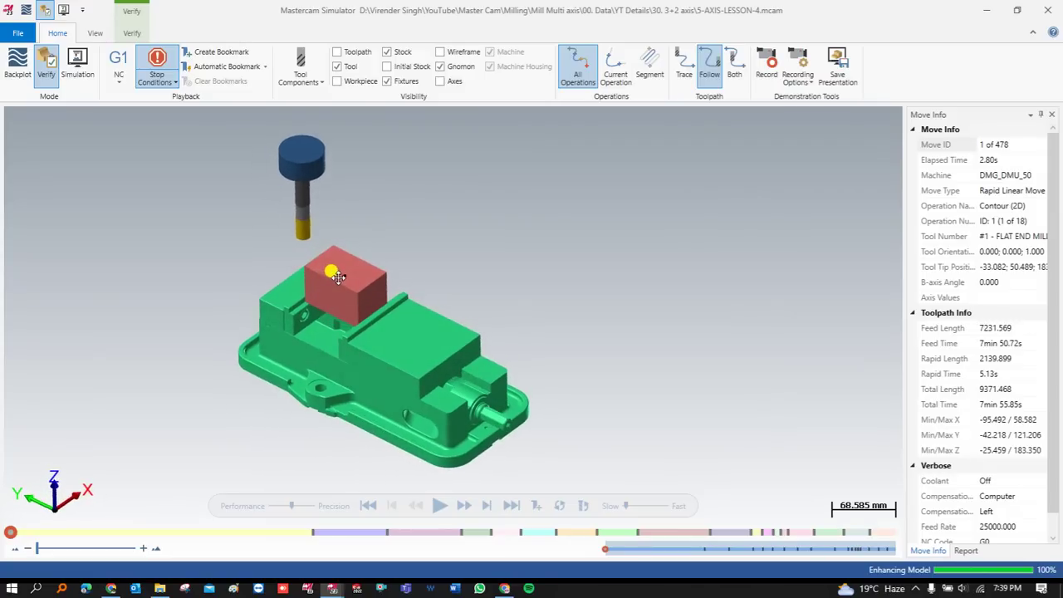
left_click(625, 506)
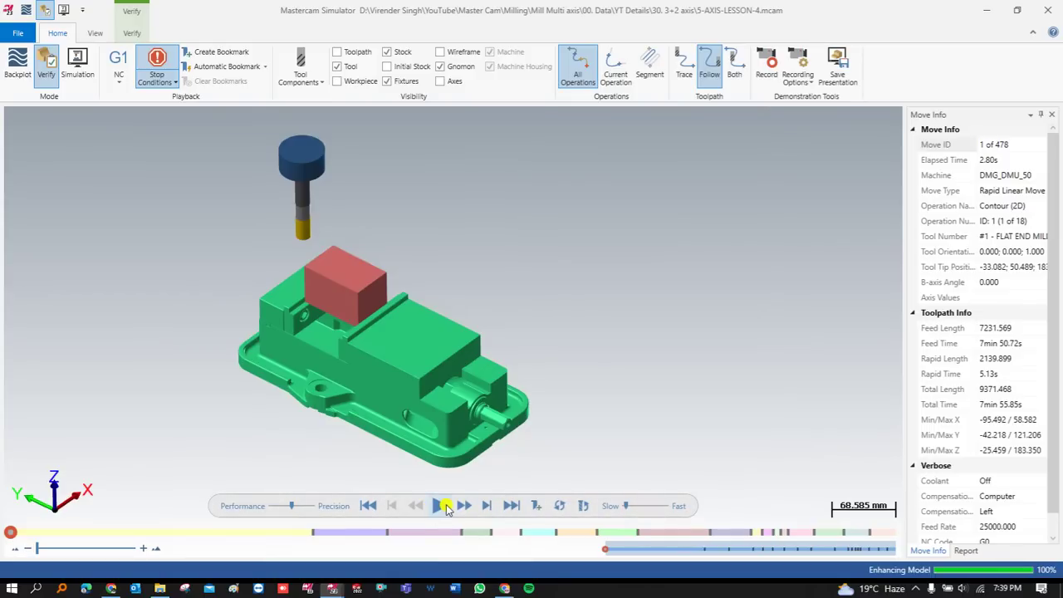
left_click(441, 506)
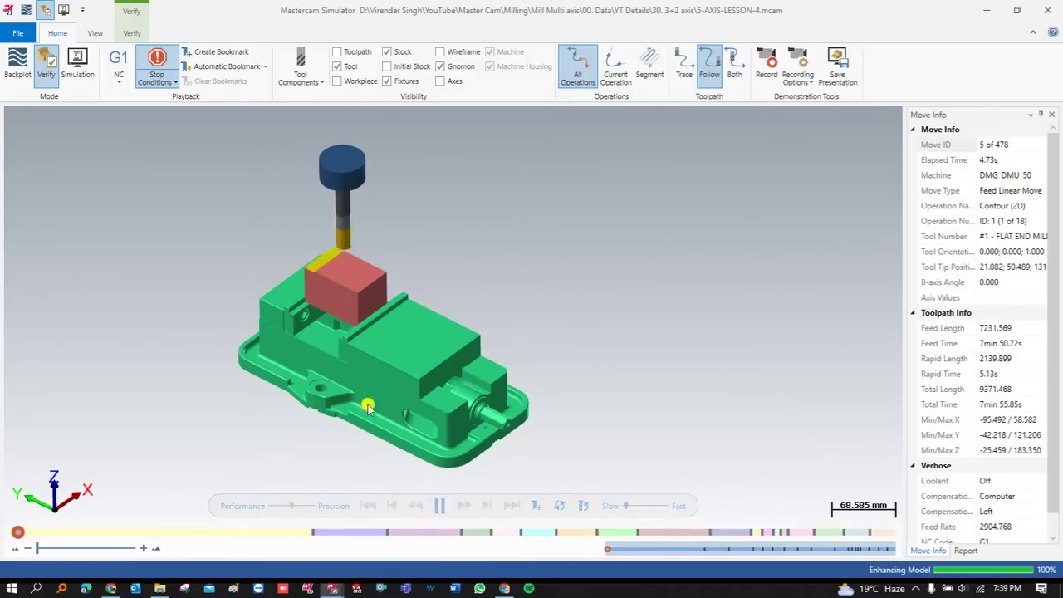
scroll(331, 320, "up", 2)
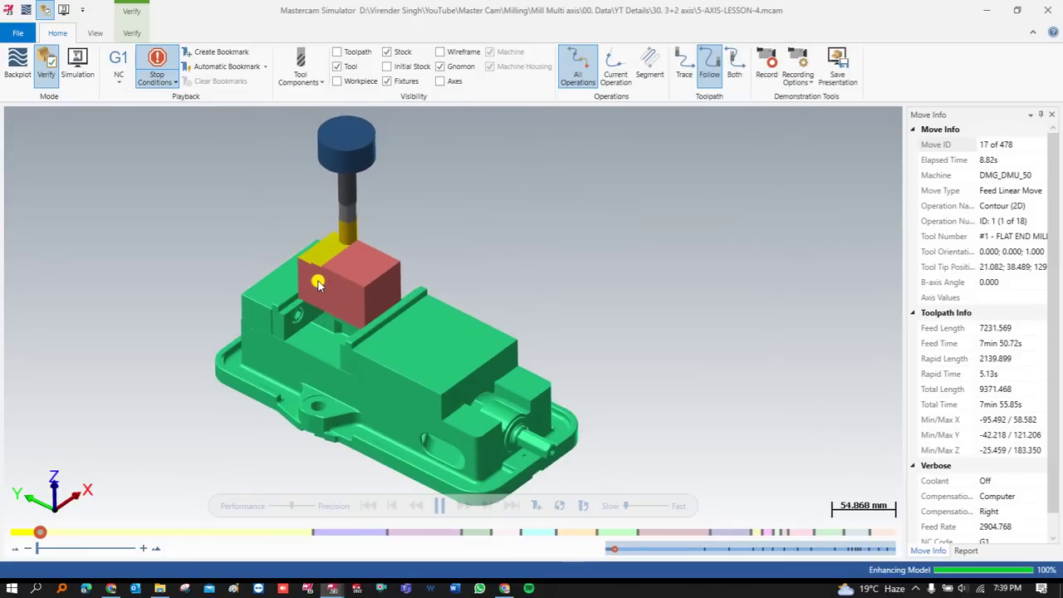
scroll(314, 270, "up", 2)
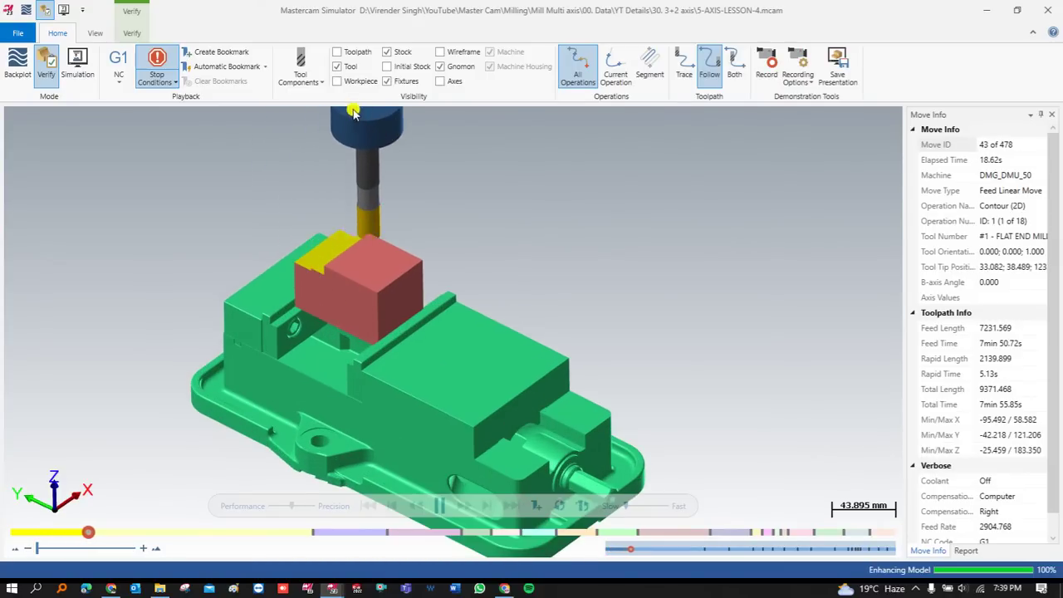
Step: Show the workpiece and make the stock translucent while the first contour operation plays
left_click(337, 81)
left_click(386, 51)
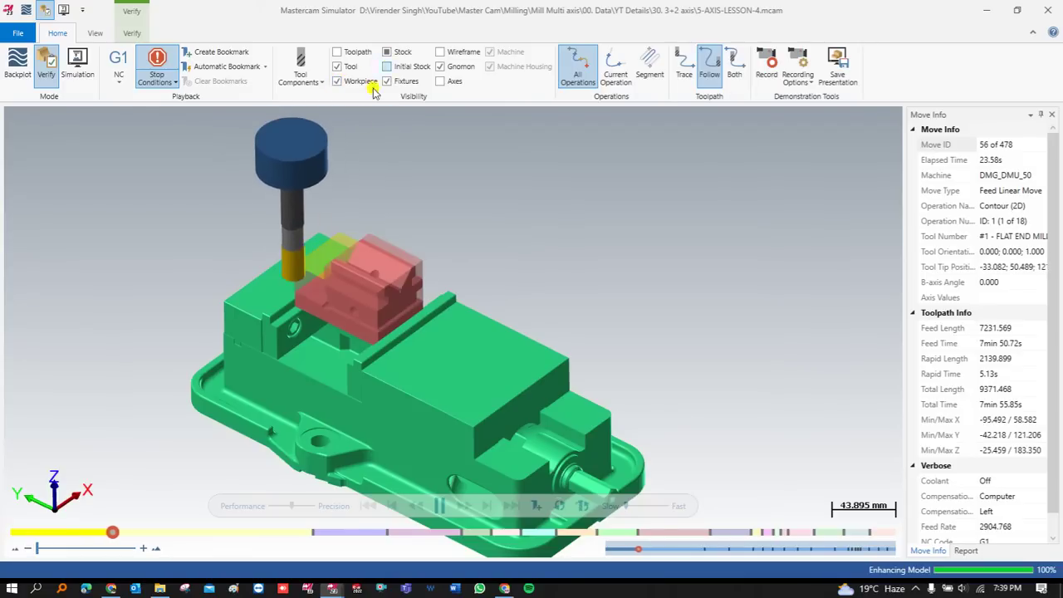
scroll(332, 224, "down", 3)
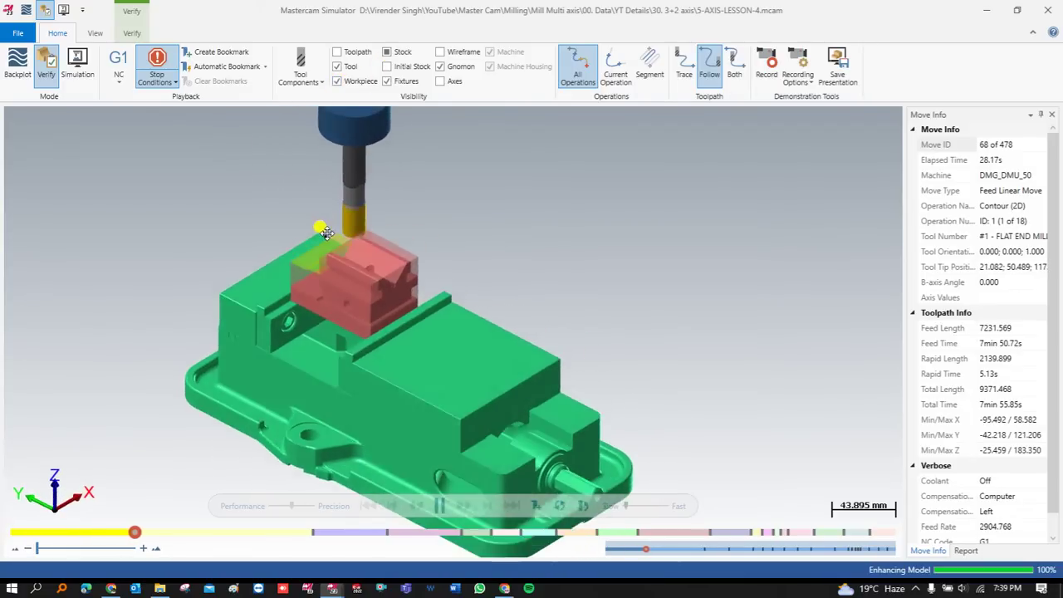
scroll(332, 243, "up", 2)
mouse_move(333, 242)
middle_mouse_down()
mouse_move(355, 237)
mouse_move(270, 234)
mouse_move(332, 238)
middle_mouse_up()
scroll(334, 241, "up", 2)
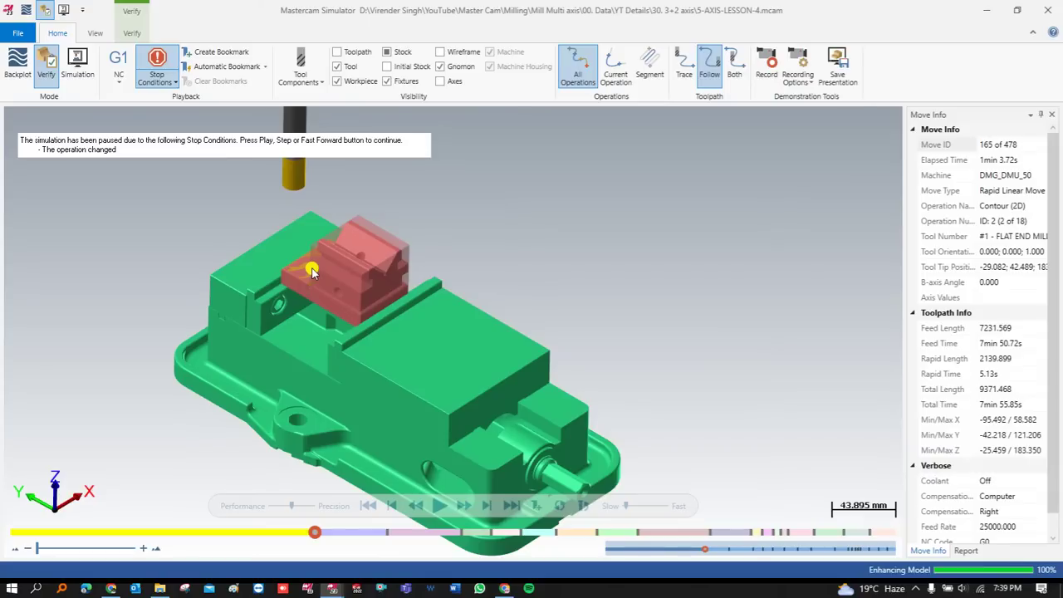
Step: Play contour operations 2 and 3, and examine the tool's sideways approach at the start of operation 4
left_click(440, 507)
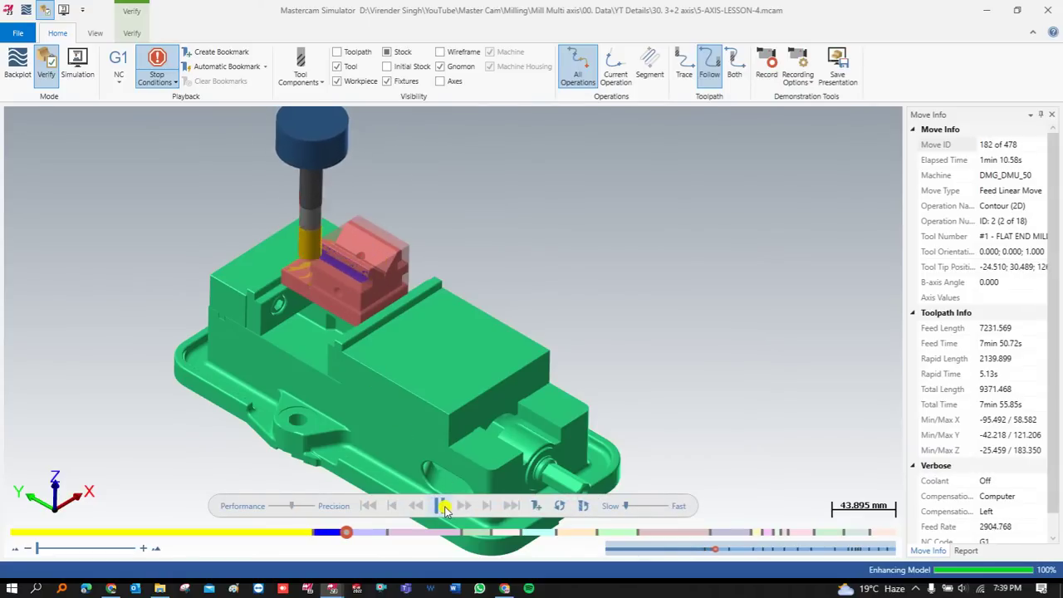
middle_click_drag(403, 337, 349, 319)
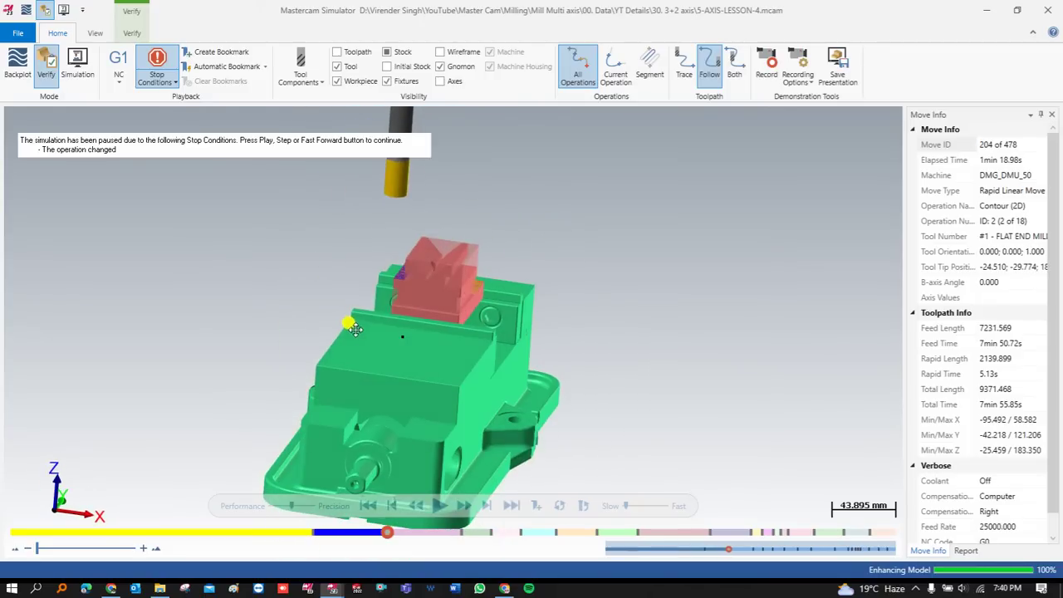
left_click(439, 505)
scroll(402, 290, "down", 1)
scroll(441, 280, "up", 1)
middle_click_drag(442, 283, 415, 278)
scroll(439, 254, "up", 2)
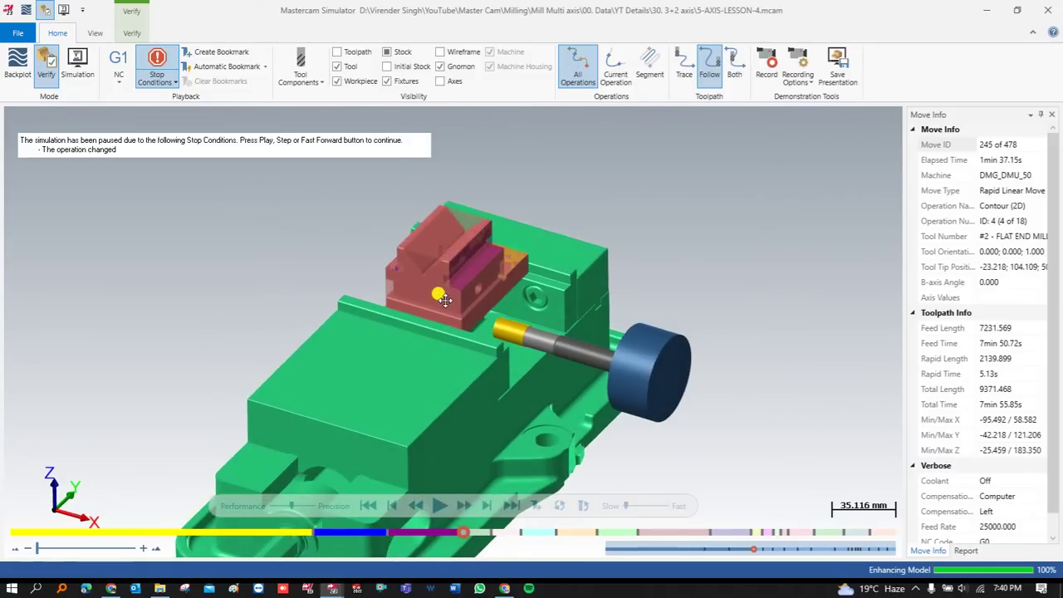
middle_click_drag(442, 300, 443, 303)
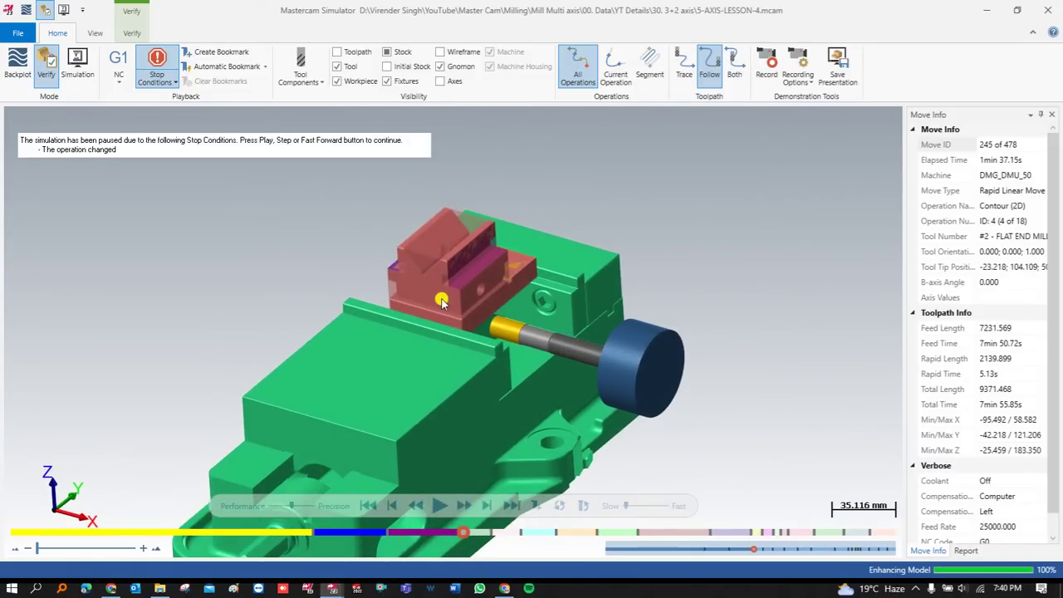
scroll(443, 300, "down", 3)
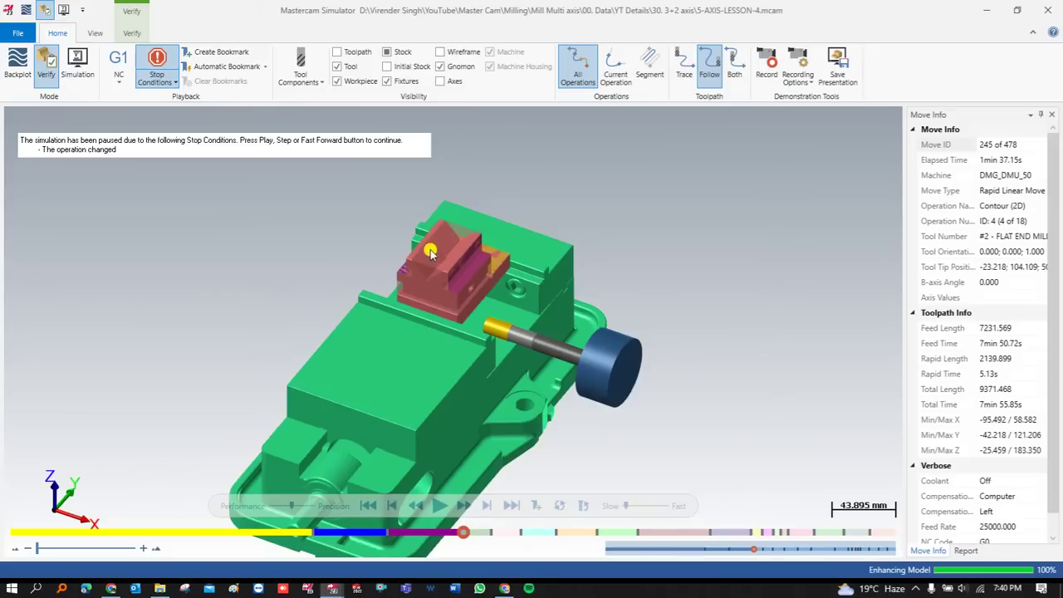
middle_click_drag(431, 253, 432, 264)
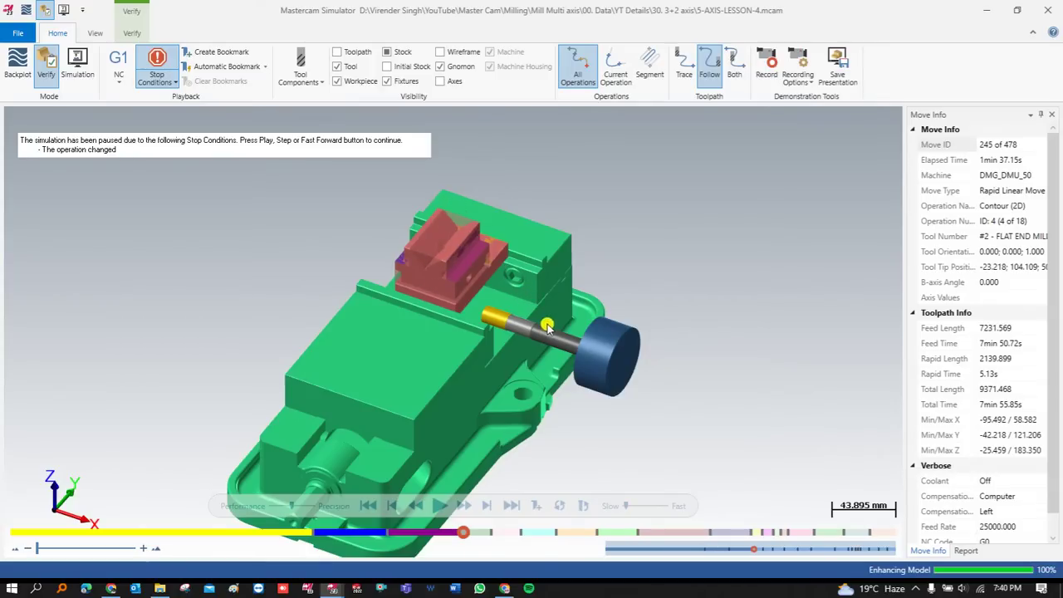
Step: Play contour operations 4 and 5, viewing the cuts from both sides of the part
left_click(439, 506)
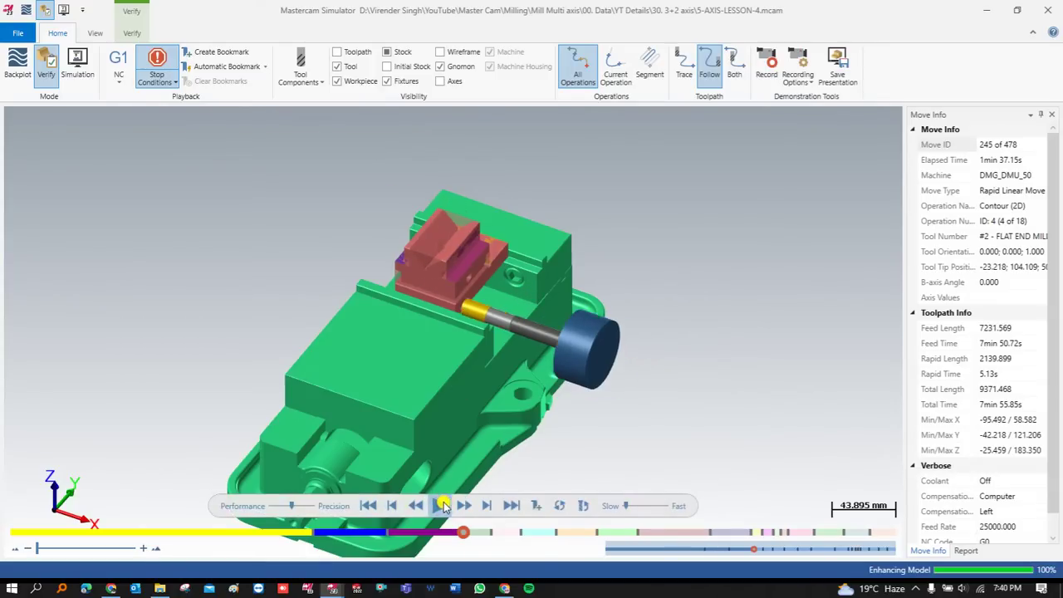
middle_click_drag(447, 407, 439, 365)
left_click(439, 506)
middle_click_drag(352, 304, 391, 284)
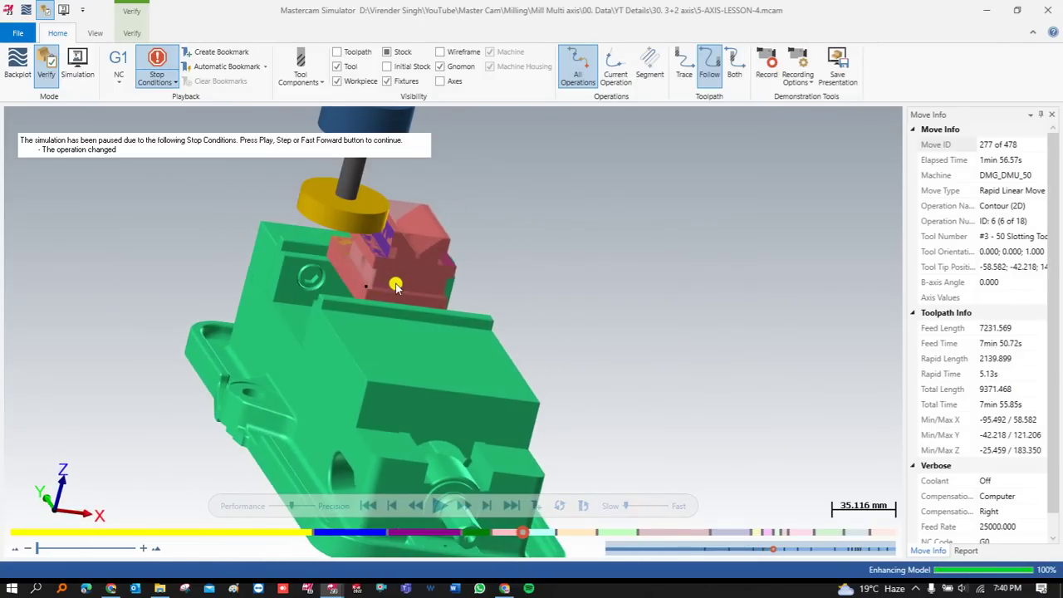
middle_click_drag(393, 283, 420, 306)
Step: Play contour operations 6 through 9, covering the slotting tool cuts, the side cut and the angled V-groove cut
left_click(439, 506)
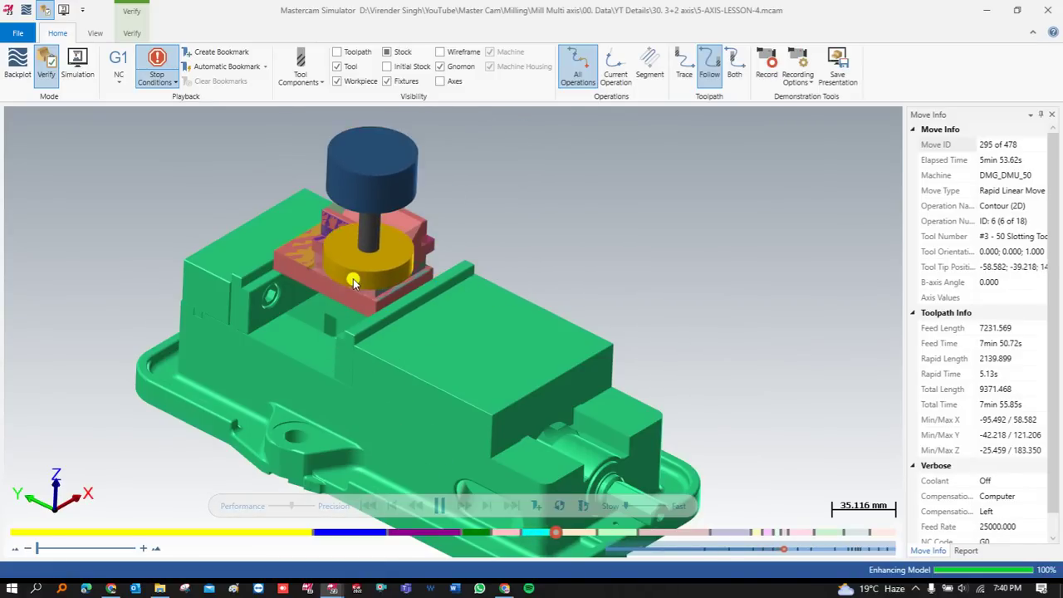
left_click(438, 505)
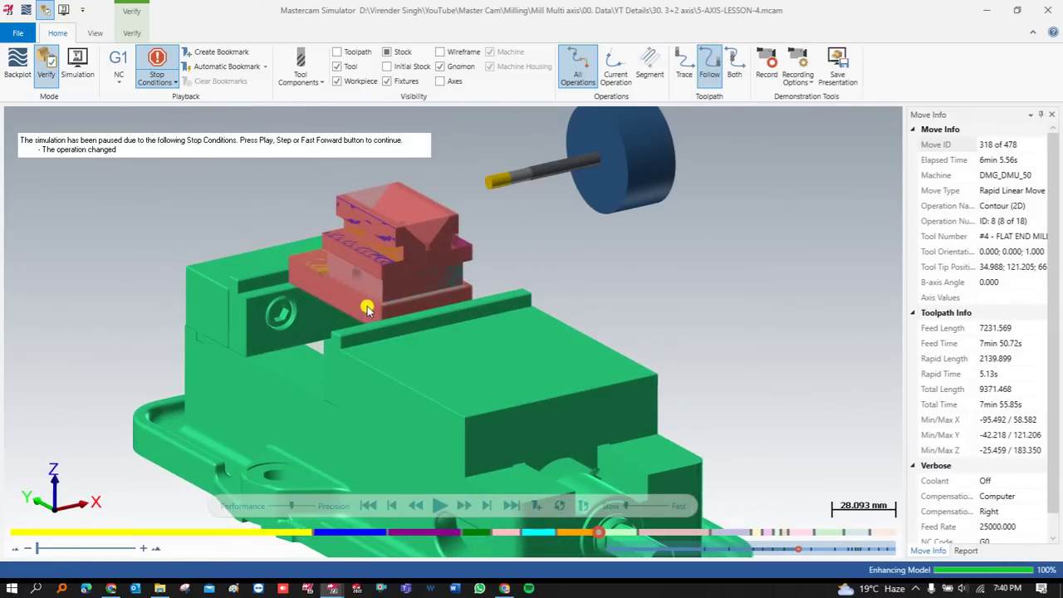
left_click(440, 505)
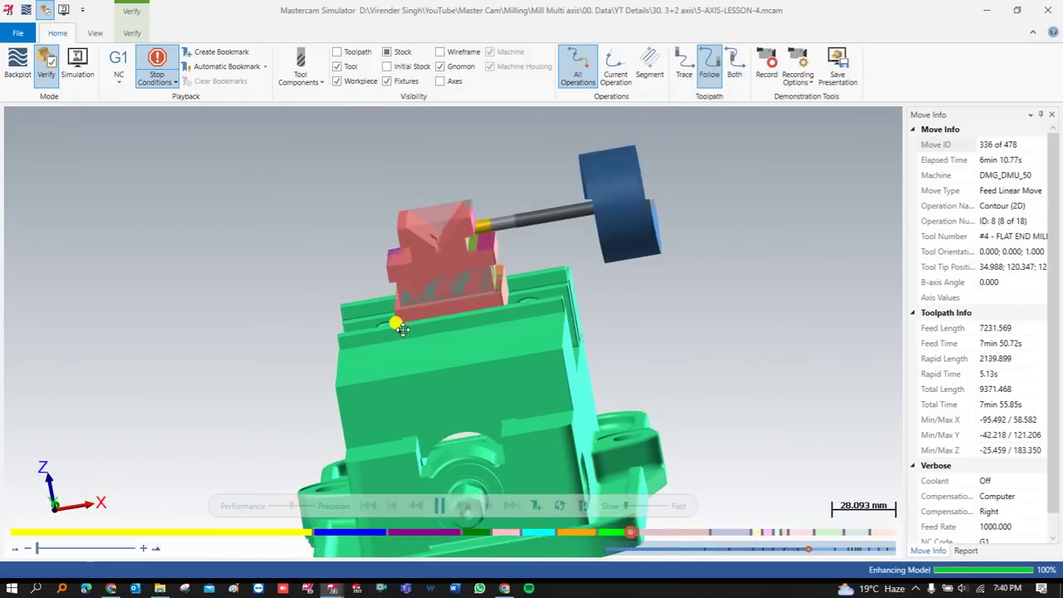
left_click(438, 505)
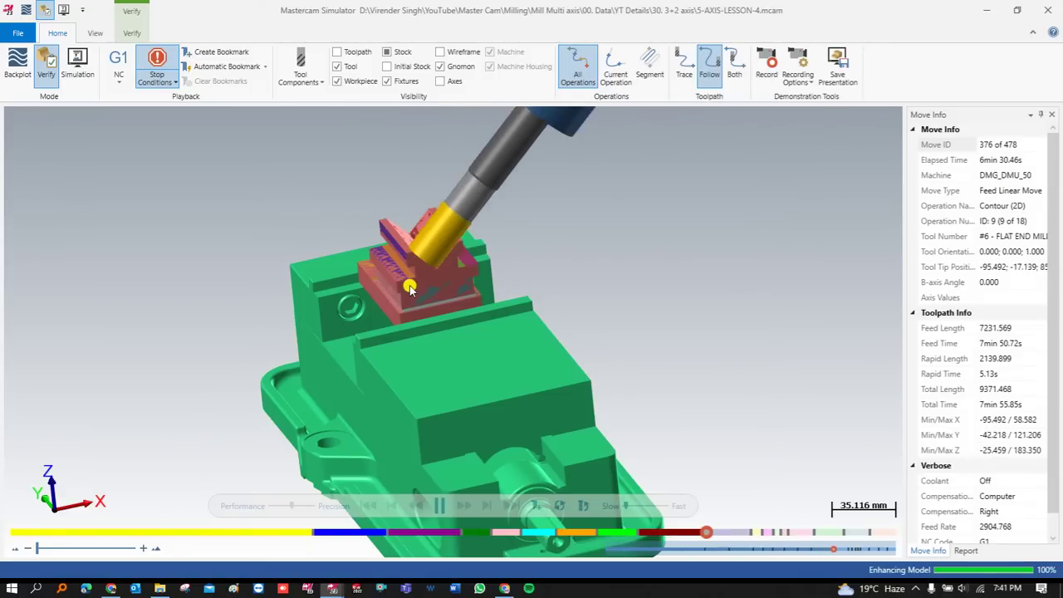
middle_click_drag(435, 302, 392, 324)
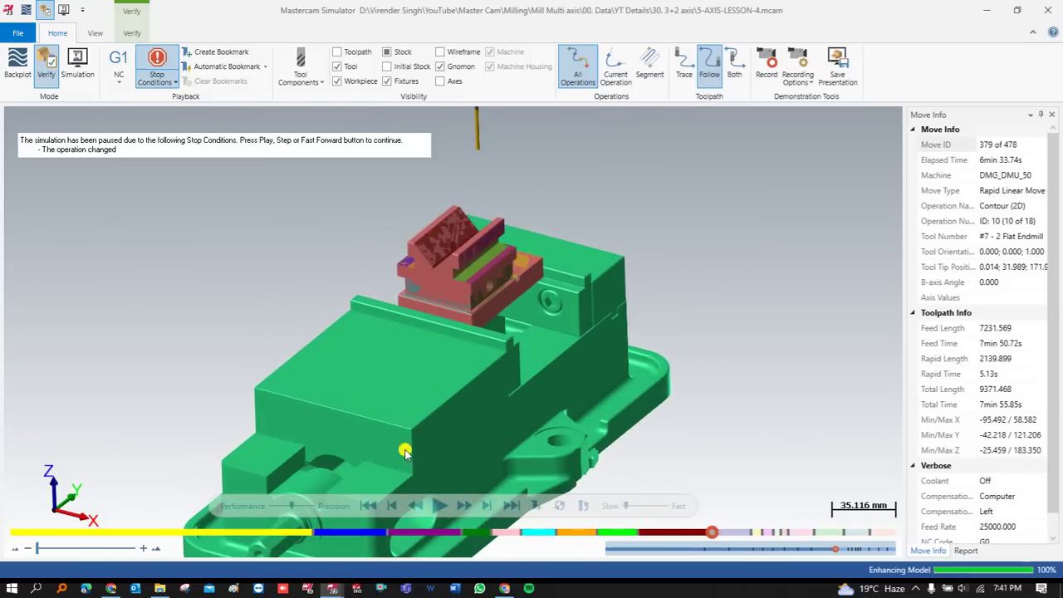
Step: Play contour operation 10 and inspect the narrow groove cut by the 2 mm flat end mill in the V's base
left_click(439, 505)
scroll(433, 269, "up", 5)
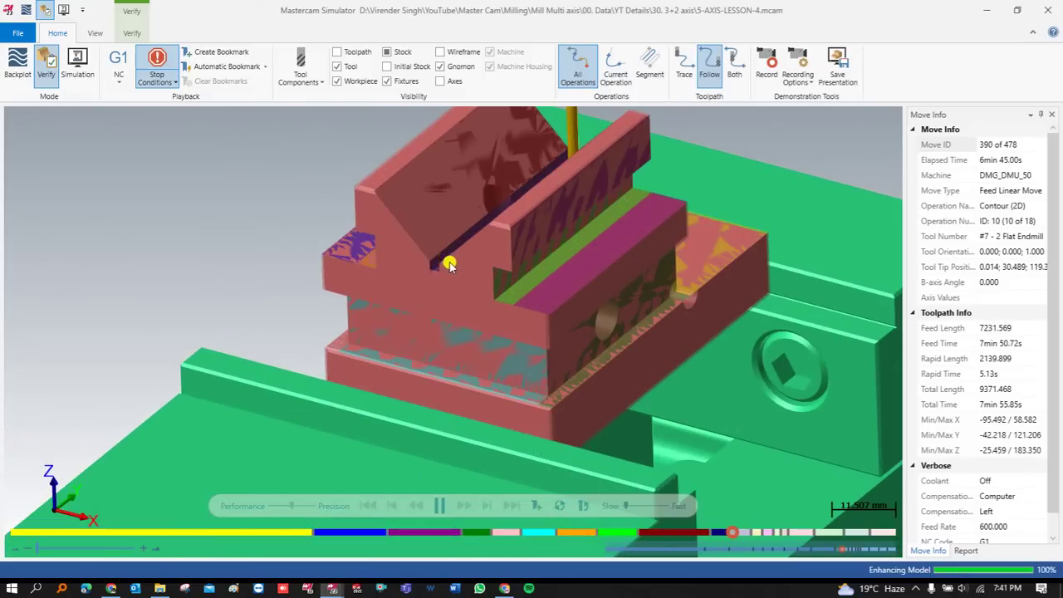
scroll(447, 263, "down", 5)
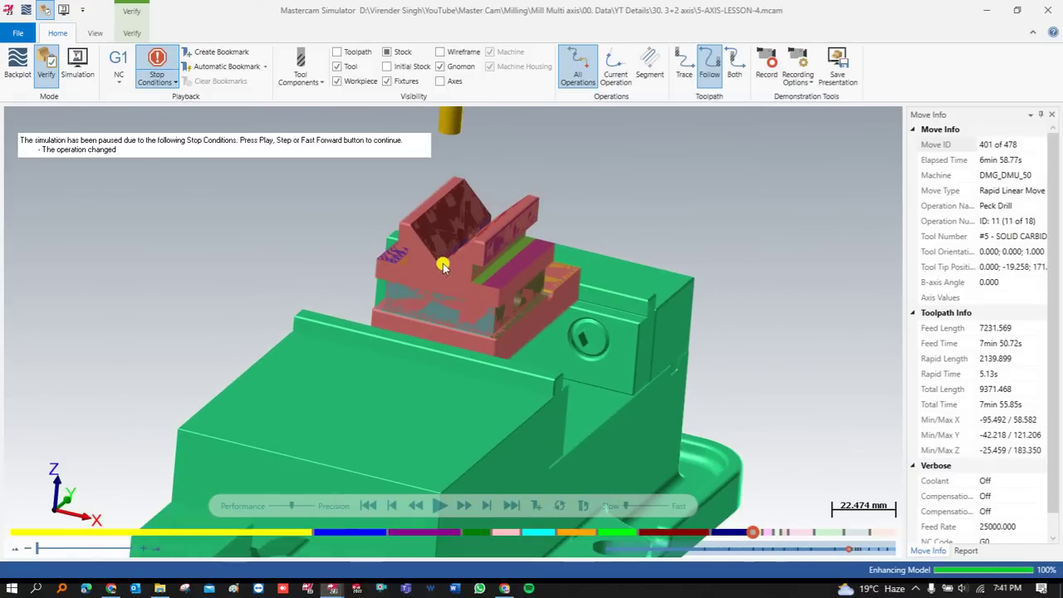
Step: Play peck drill operations 11 through 14, viewing the drilling approaches on the top and both sides of the part
left_click(441, 498)
mouse_move(426, 354)
middle_mouse_down()
mouse_move(430, 367)
mouse_move(426, 353)
middle_mouse_up()
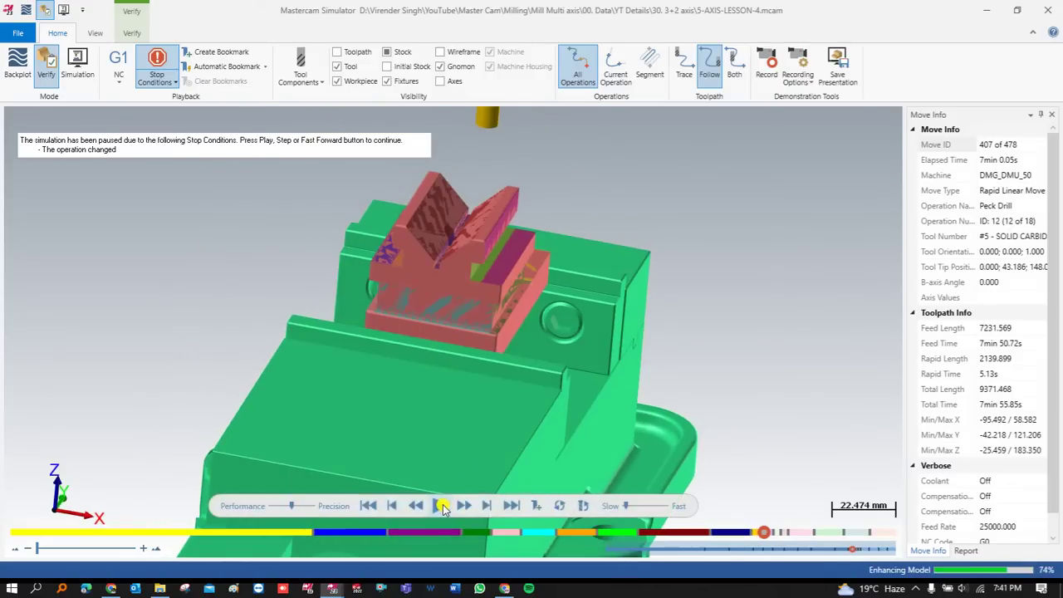
left_click(442, 507)
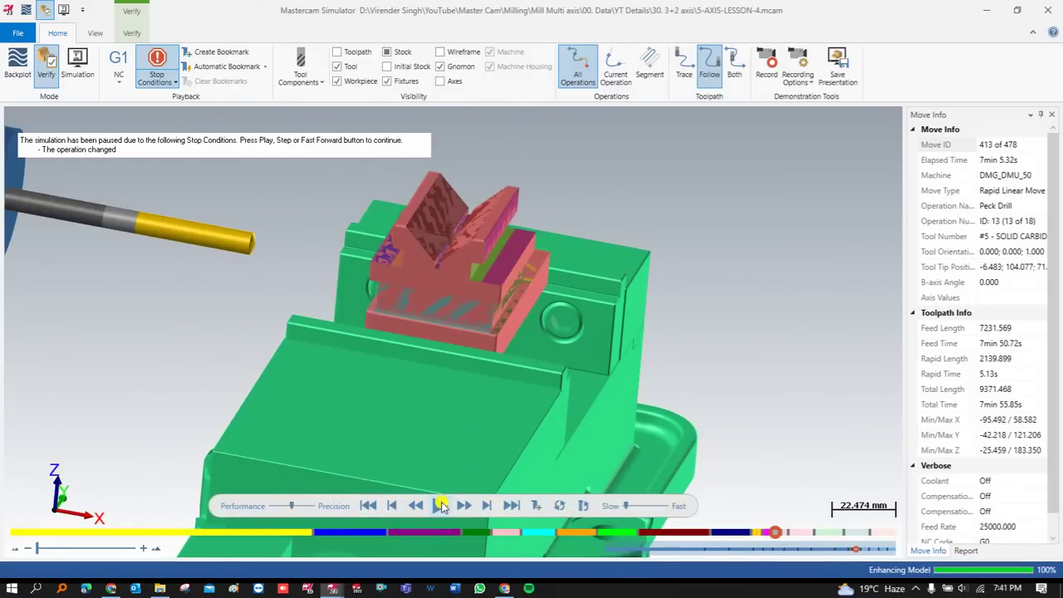
left_click(441, 507)
middle_click_drag(373, 237, 399, 351)
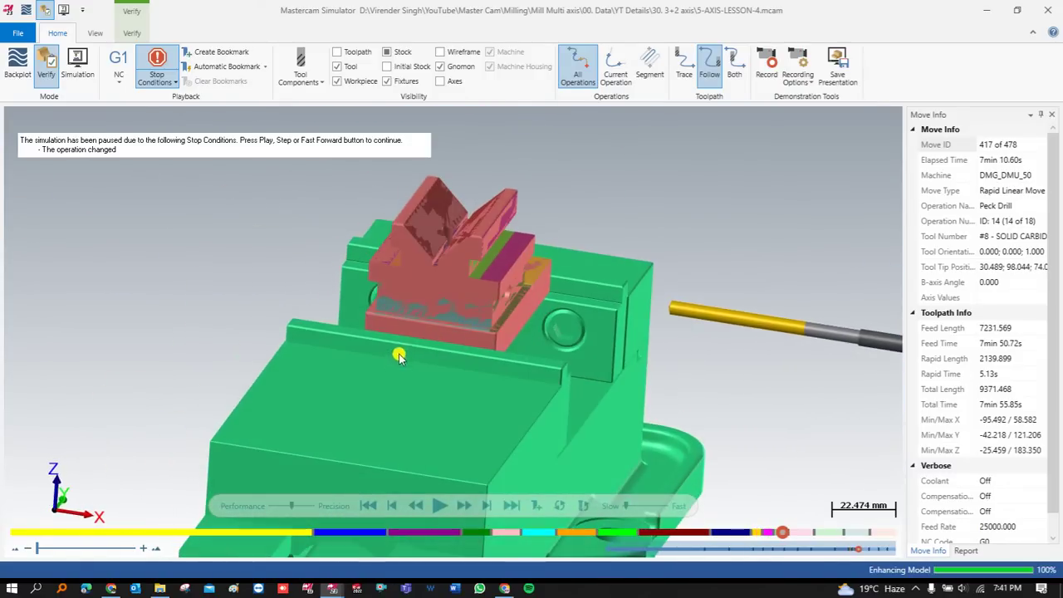
left_click(439, 505)
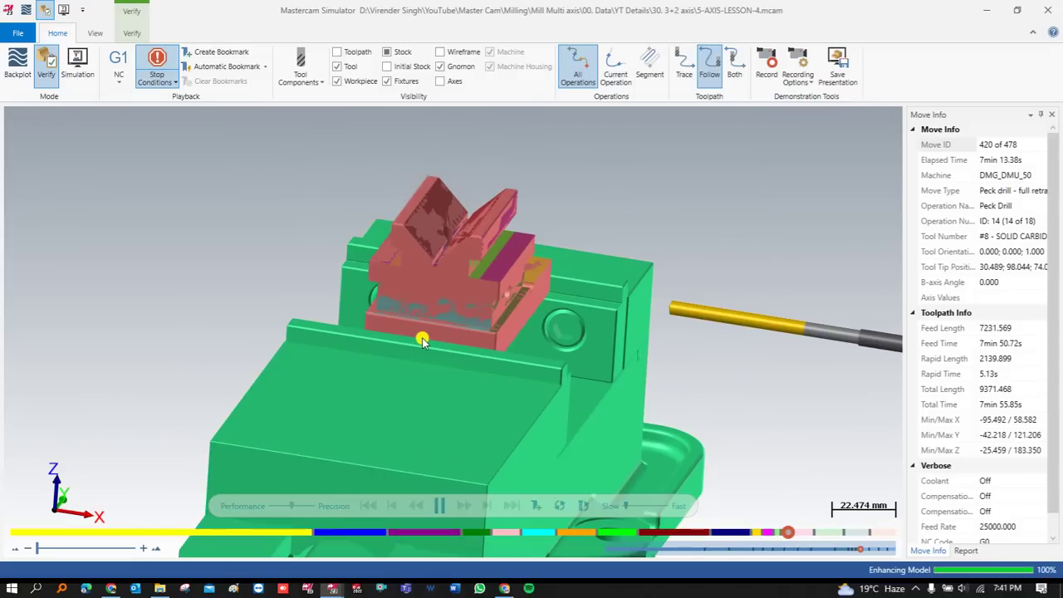
scroll(432, 268, "down", 3)
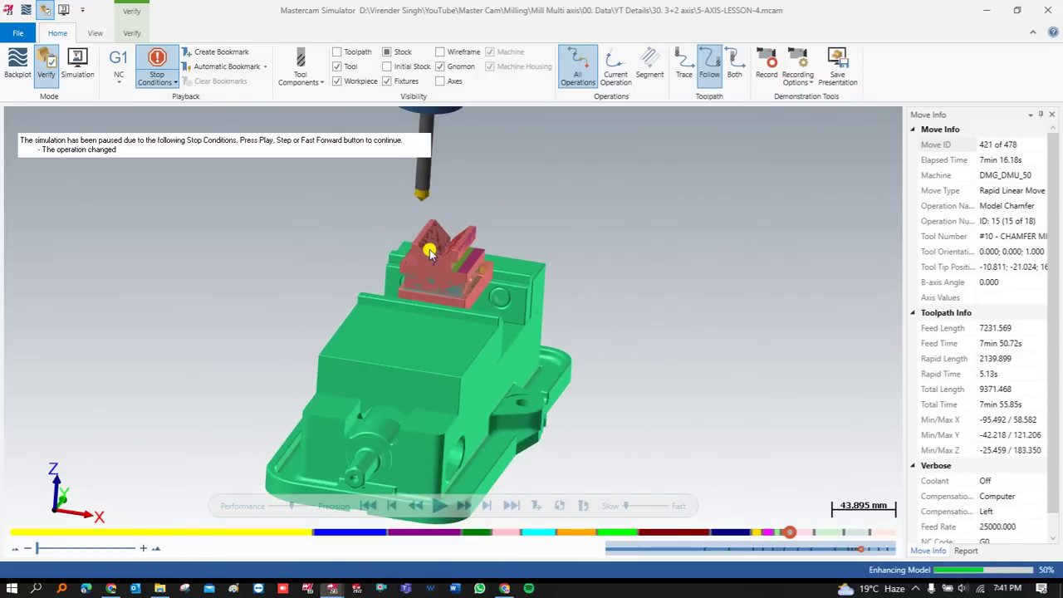
Step: Play model chamfer operations 15 through 17 while viewing the part close up
scroll(429, 252, "up", 3)
left_click(439, 505)
scroll(411, 229, "up", 4)
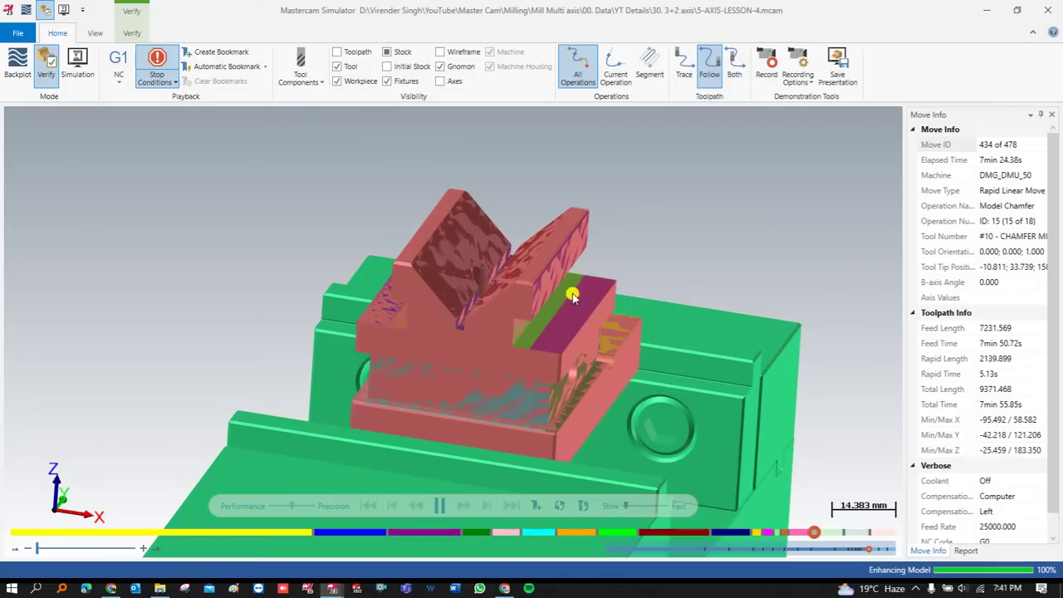
left_click(435, 505)
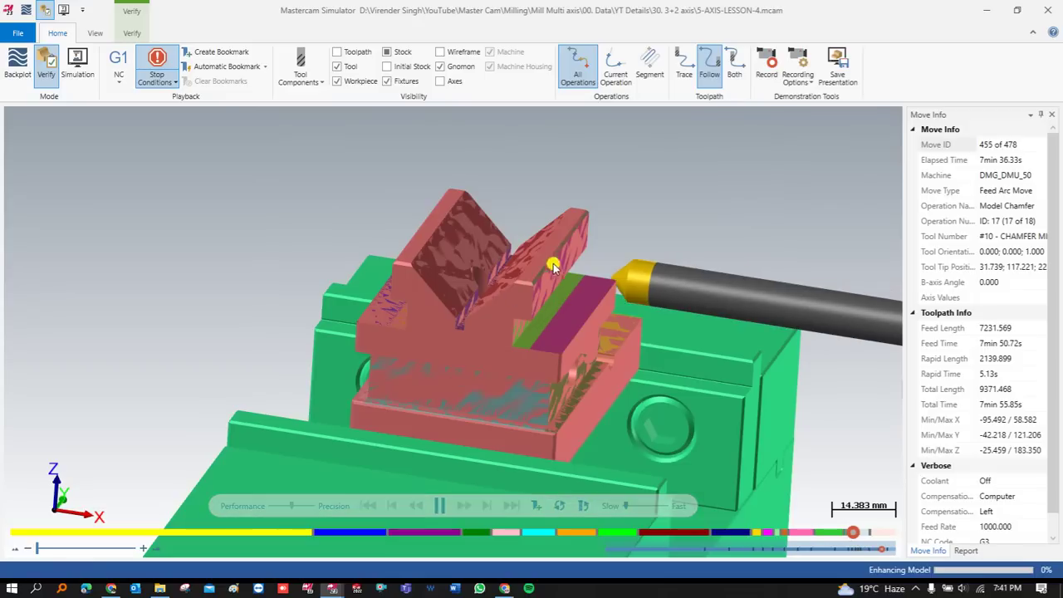
Step: Hide the workpiece, show the cut stock as solid, and play chamfer operation 18 to inspect the finished part
left_click(339, 81)
left_click(394, 53)
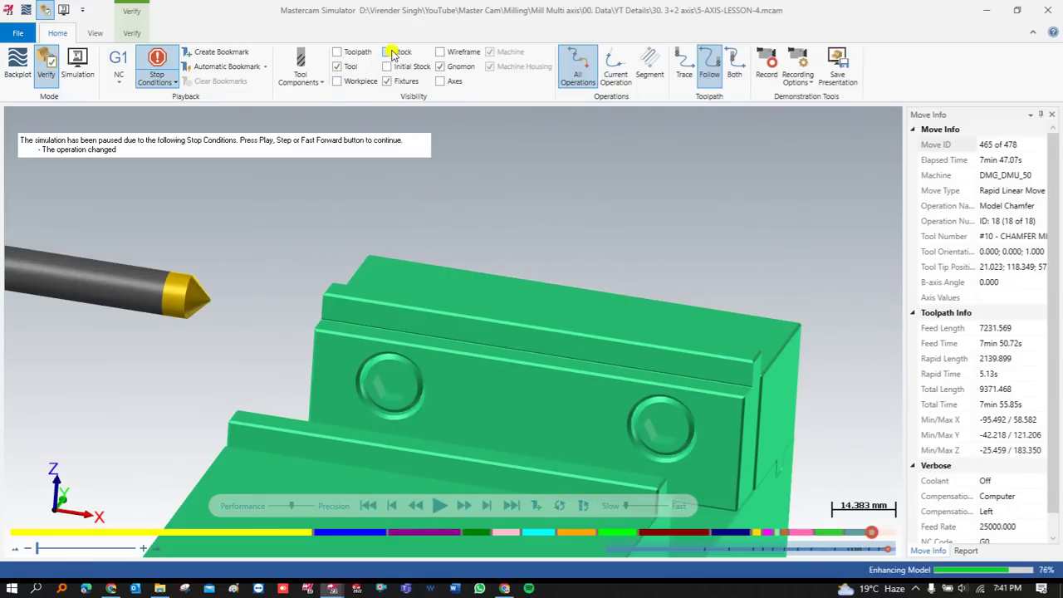
left_click(439, 504)
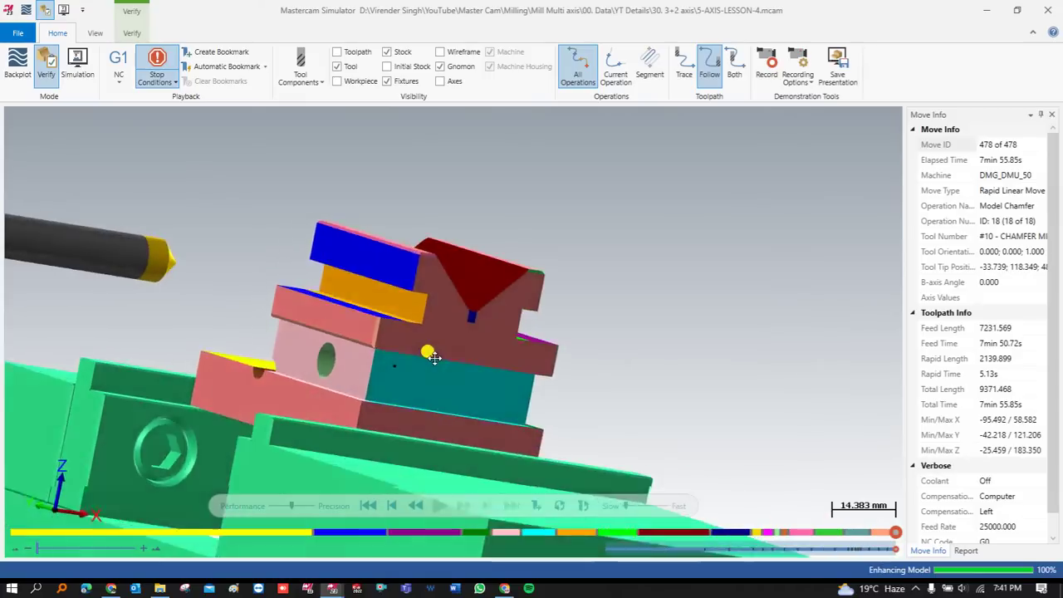
middle_click_drag(427, 351, 417, 375)
scroll(445, 343, "down", 2)
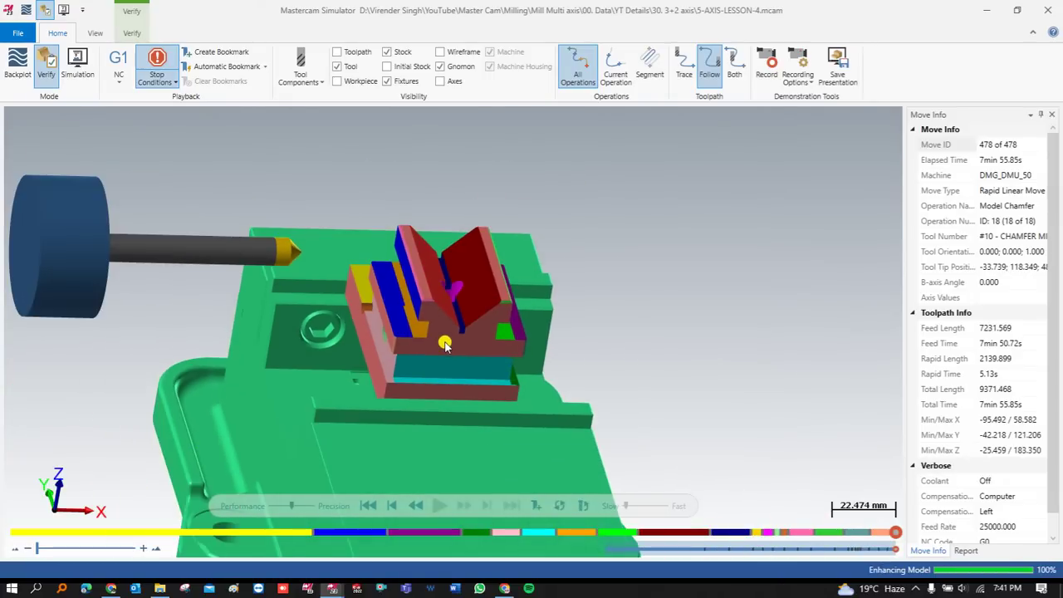
Step: Switch from verification to full machine simulation and bring the whole DMG_DMU_50 machine into view
left_click(83, 69)
scroll(455, 251, "down", 3)
middle_click_drag(454, 250, 438, 241)
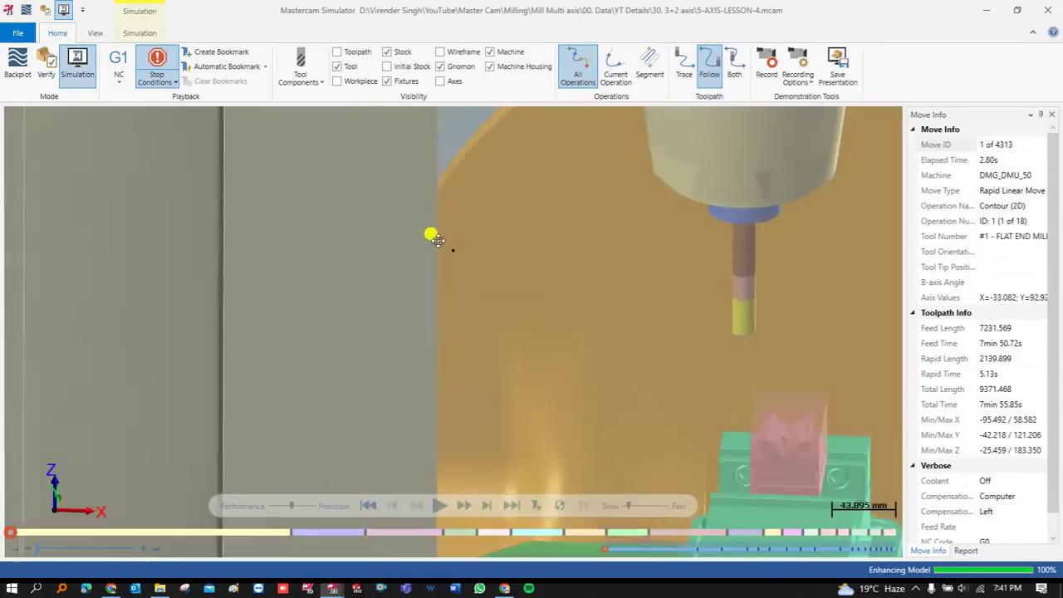
scroll(424, 245, "down", 10)
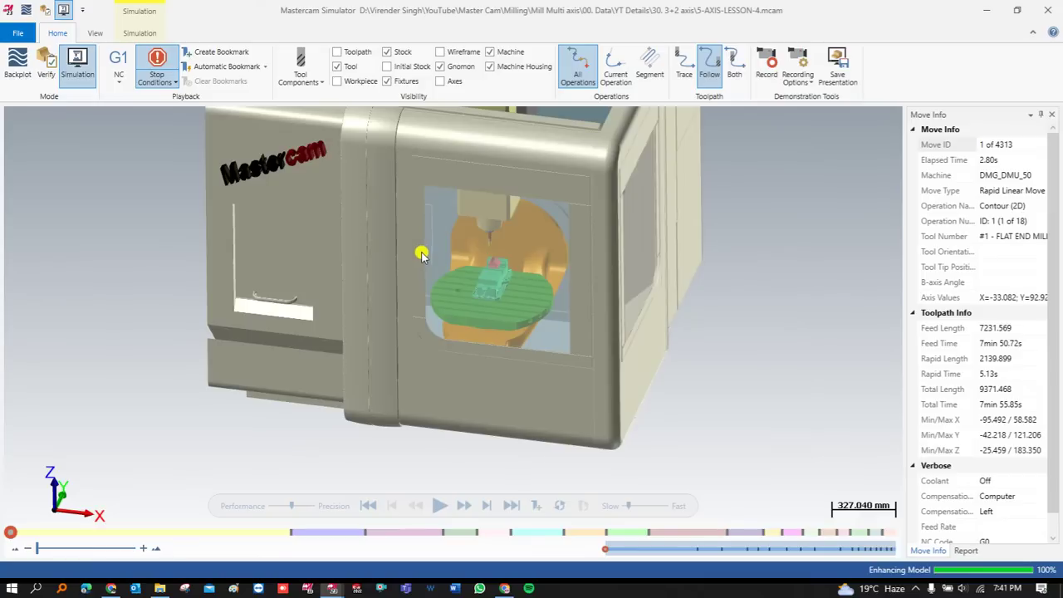
scroll(424, 253, "down", 2)
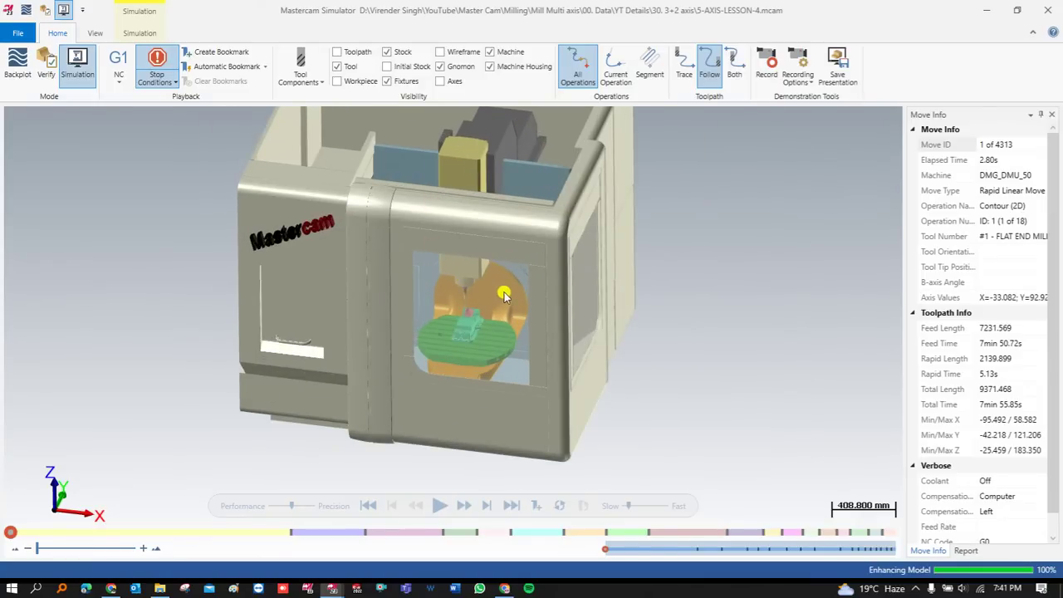
Step: Hide the machine's front window glass, and toggle the machine housing off and back on
right_click(504, 295)
left_click(545, 328)
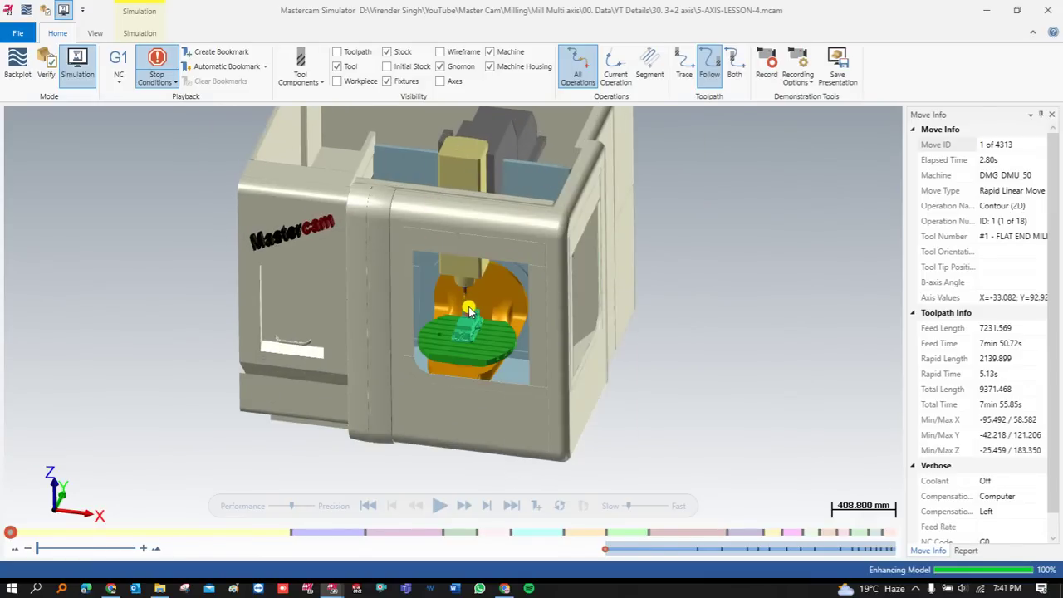
scroll(452, 305, "up", 5)
scroll(453, 306, "up", 4)
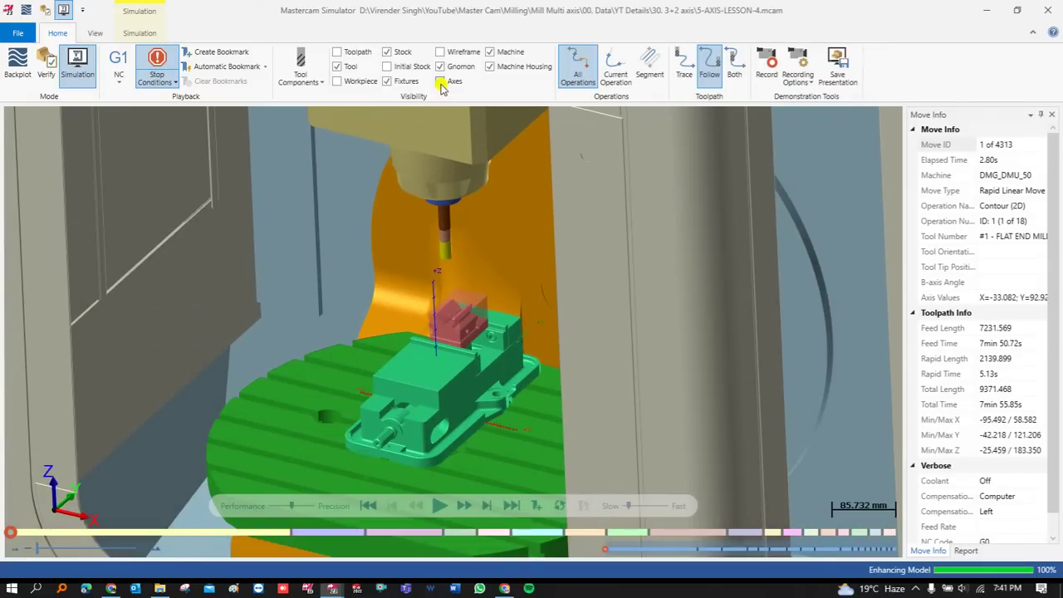
left_click(490, 67)
left_click(492, 68)
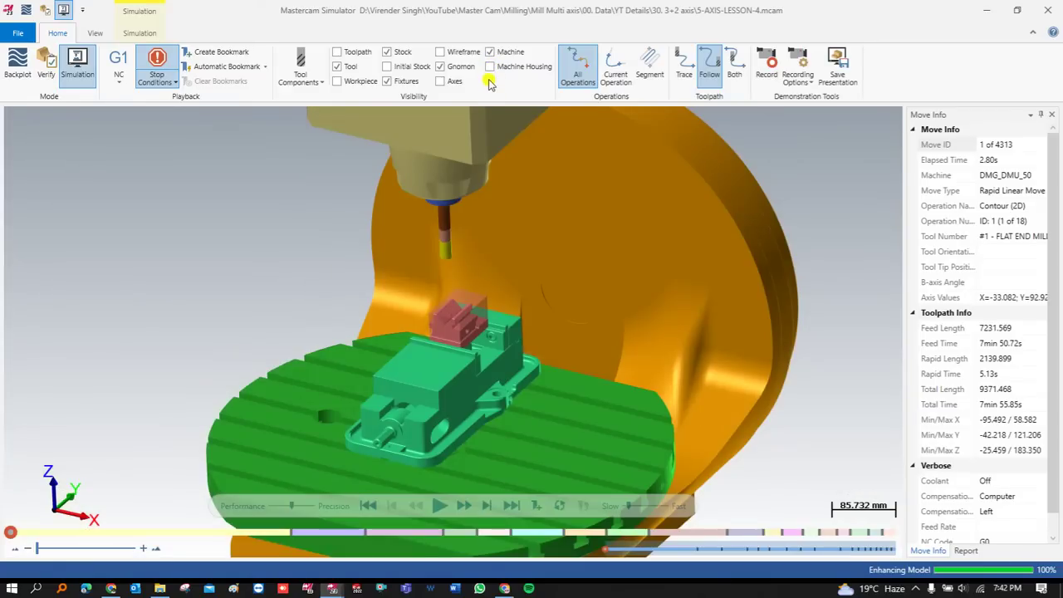
left_click(490, 68)
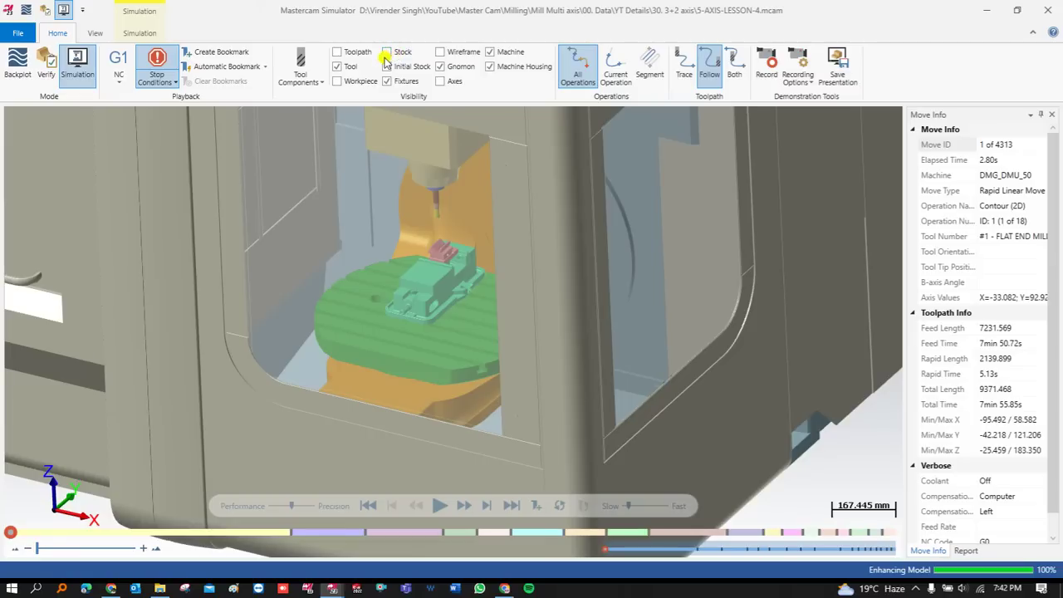
Step: Hide the front window glass of the displayed housing for a clear view of the table and stock
scroll(439, 284, "up", 3)
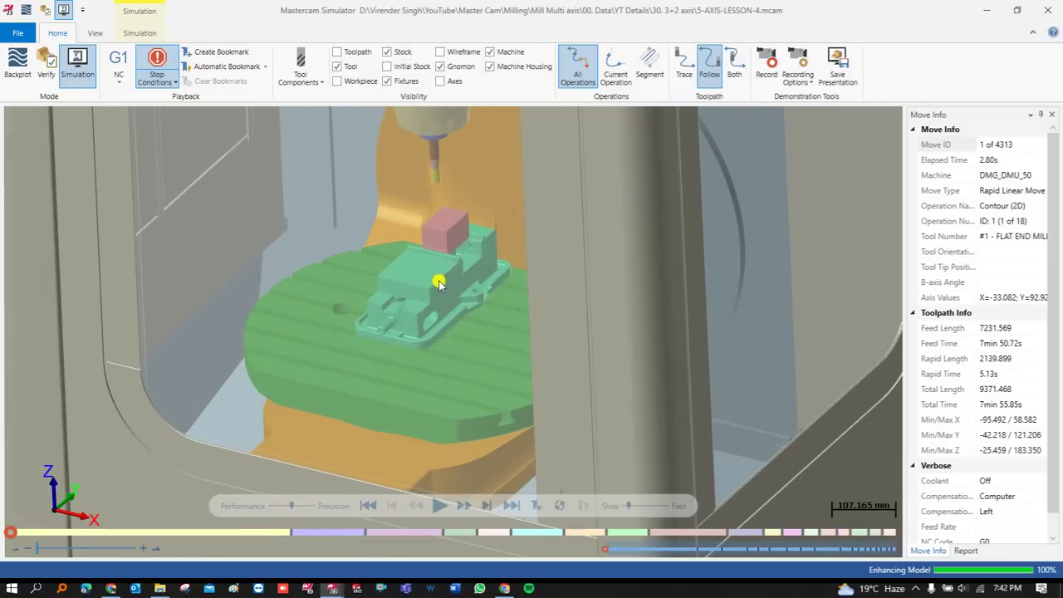
right_click(480, 142)
left_click(503, 178)
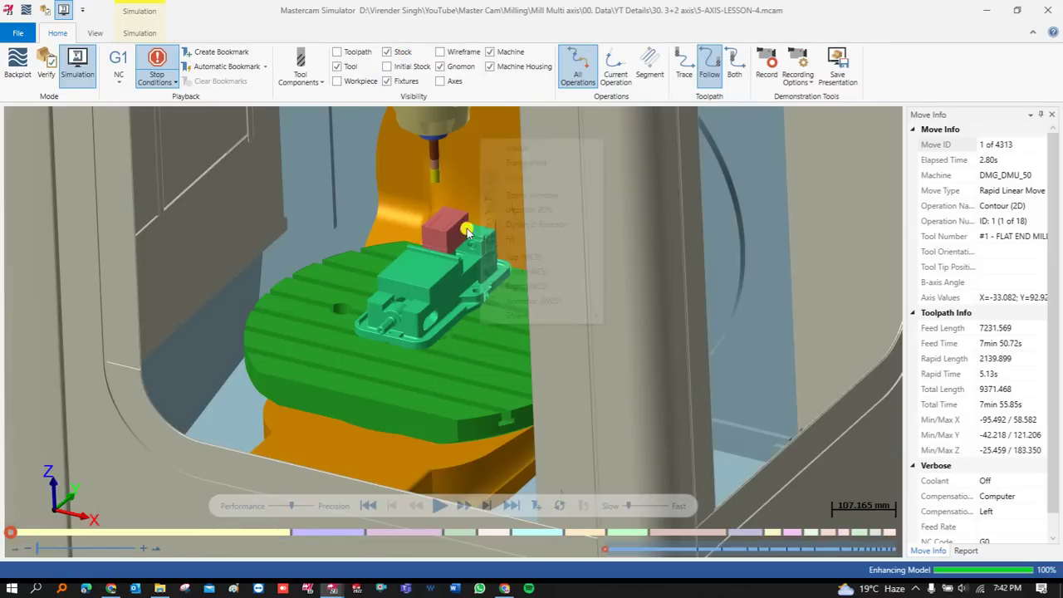
Step: Inspect the stock in the vise on the machine table and play contour operation 1 from the front and side
scroll(447, 239, "up", 3)
mouse_move(446, 240)
middle_mouse_down()
mouse_move(457, 228)
mouse_move(439, 245)
middle_mouse_up()
scroll(440, 240, "down", 2)
scroll(422, 287, "down", 4)
mouse_move(422, 286)
middle_mouse_down()
mouse_move(422, 268)
mouse_move(413, 276)
middle_mouse_up()
scroll(413, 276, "up", 1)
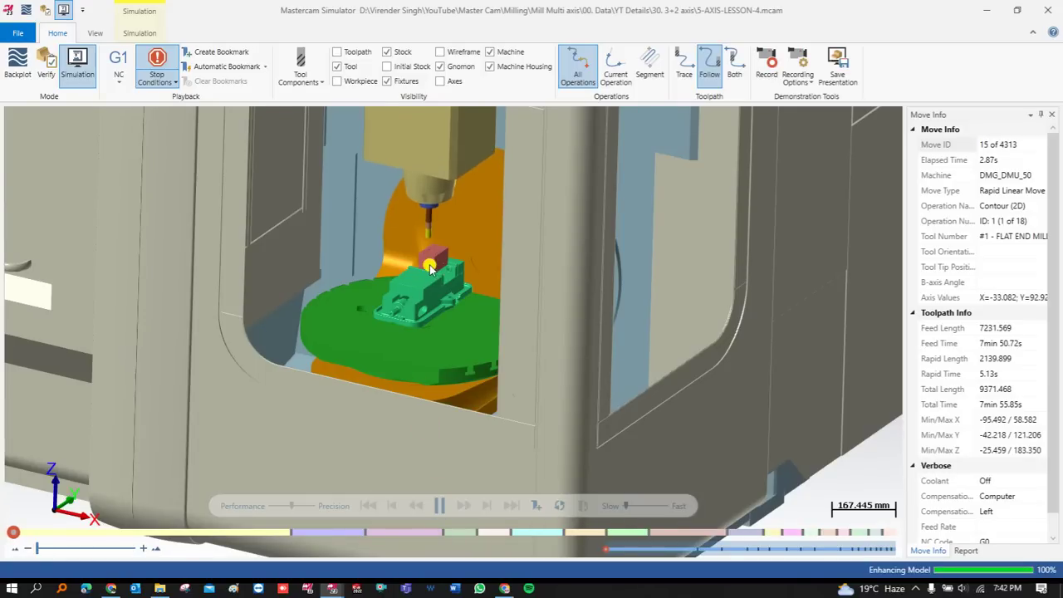
scroll(430, 266, "up", 3)
middle_click_drag(455, 265, 427, 278)
scroll(442, 287, "down", 1)
scroll(442, 286, "down", 2)
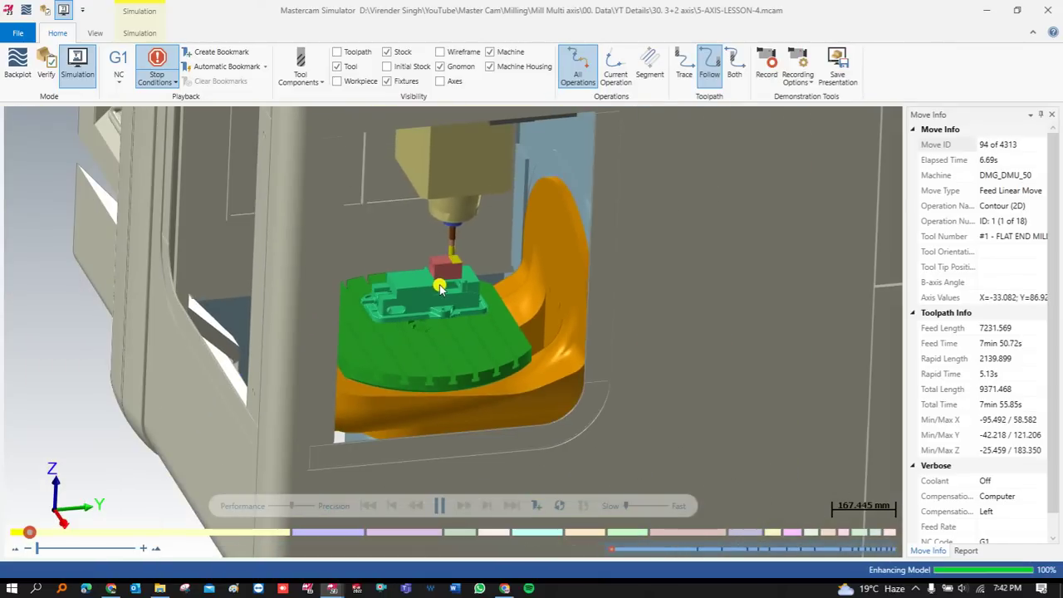
scroll(460, 279, "up", 1)
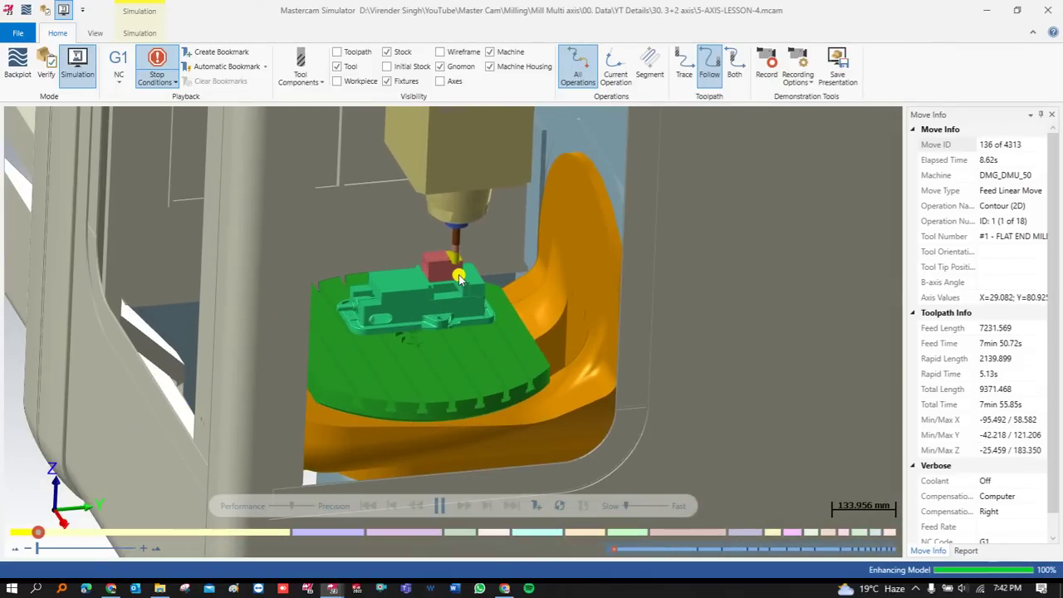
Step: Turn off the Operation Change stop condition for continuous playback
left_click(154, 83)
left_click(166, 100)
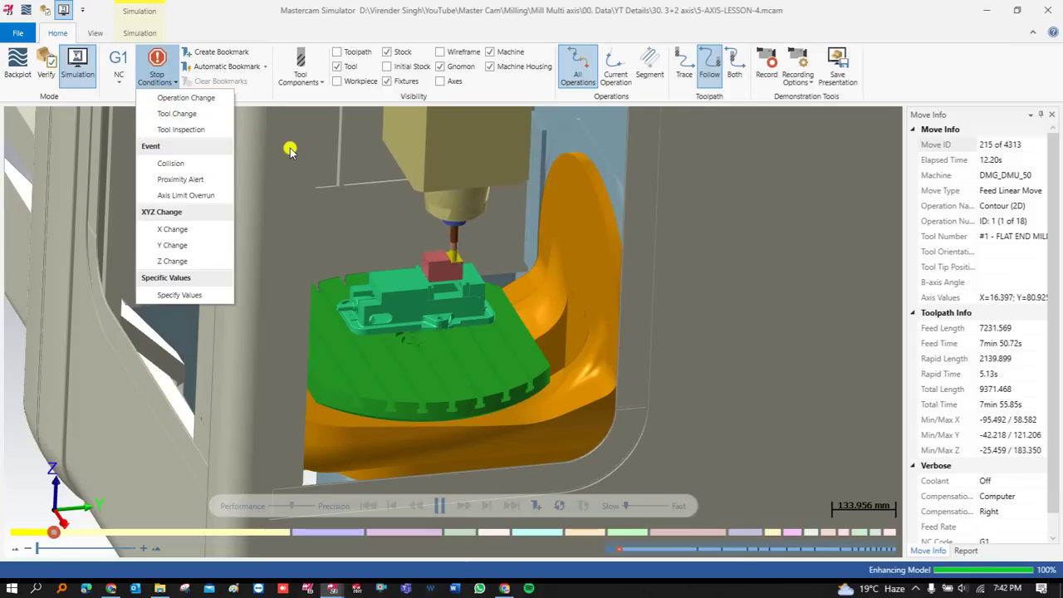
left_click(290, 150)
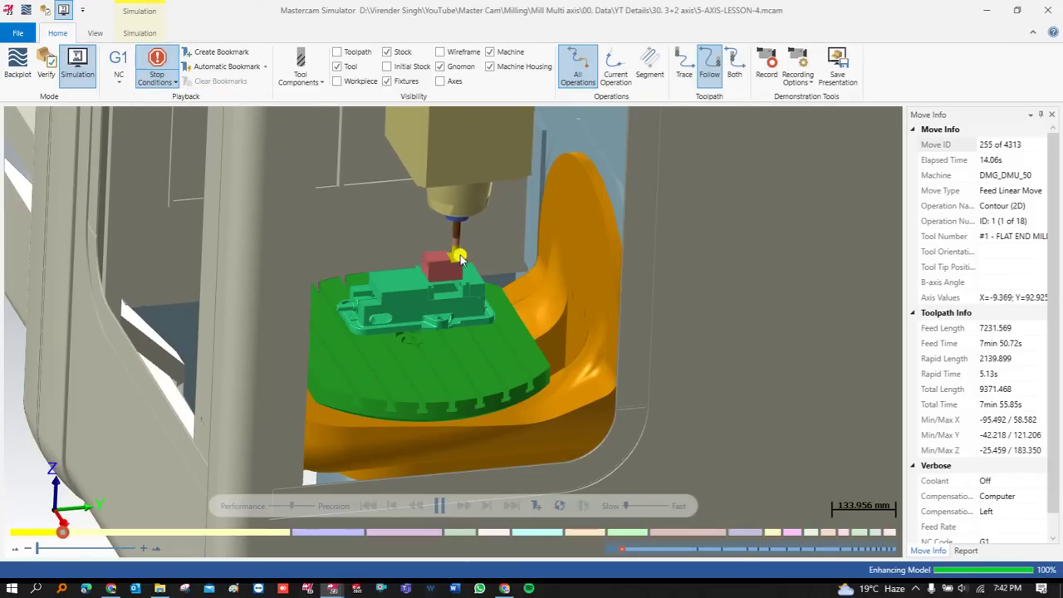
Step: Follow contour operations 1 and 2 in the machine simulation from the side and front of the table
scroll(459, 260, "up", 3)
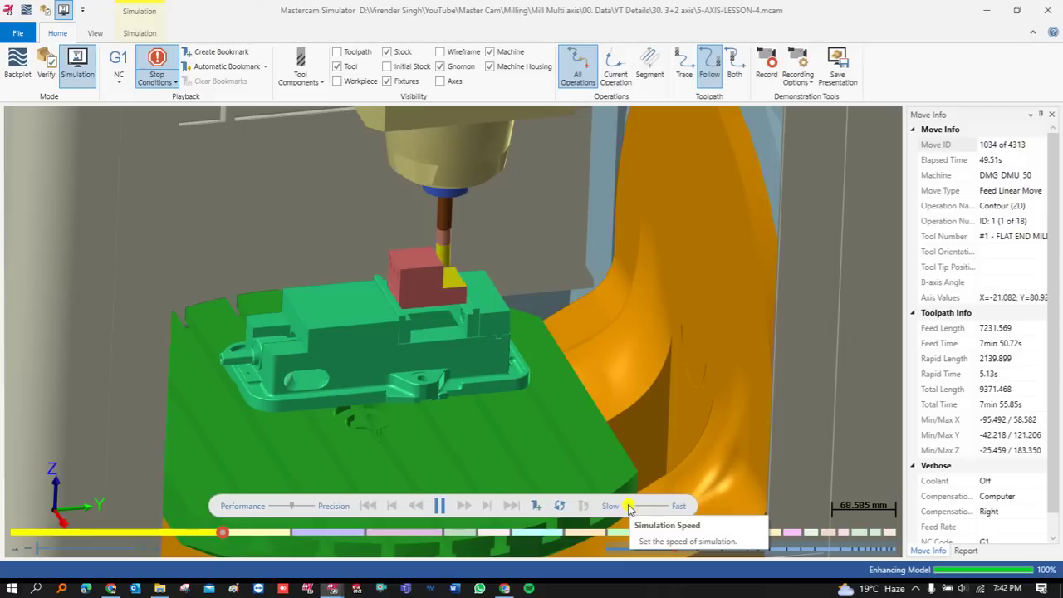
left_click(133, 33)
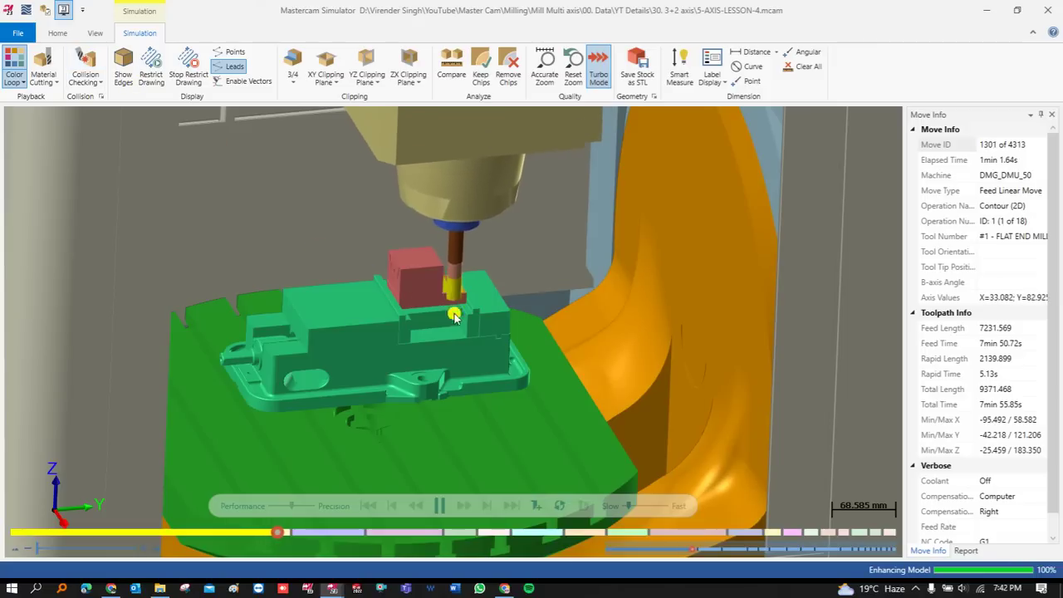
left_click(58, 33)
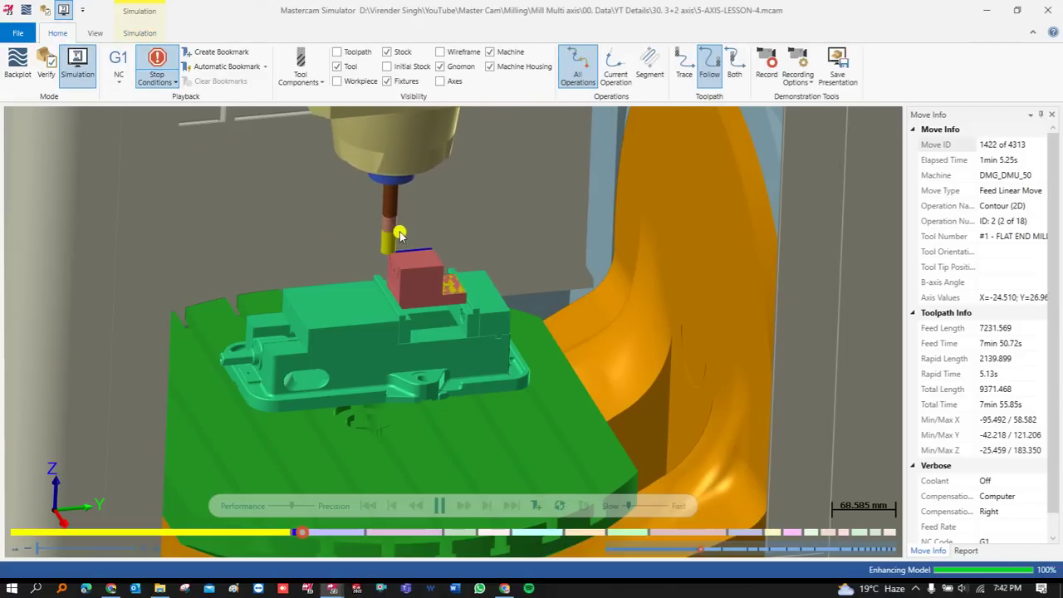
scroll(399, 236, "up", 2)
middle_click_drag(399, 251, 427, 257)
scroll(427, 257, "down", 4)
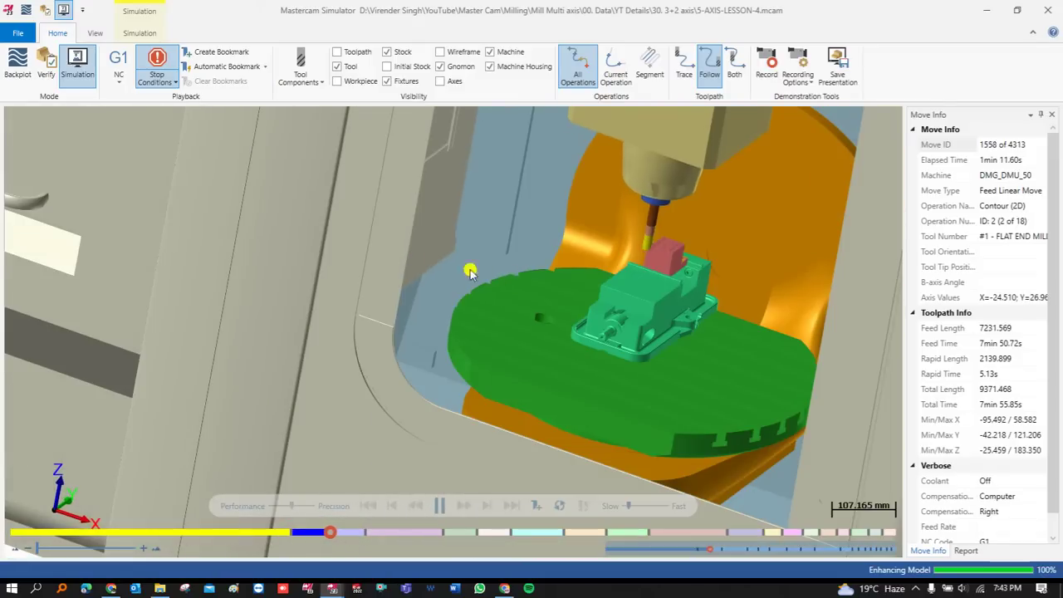
mouse_move(645, 265)
middle_mouse_down()
mouse_move(657, 270)
mouse_move(651, 262)
mouse_move(645, 272)
middle_mouse_up()
scroll(645, 273, "down", 1)
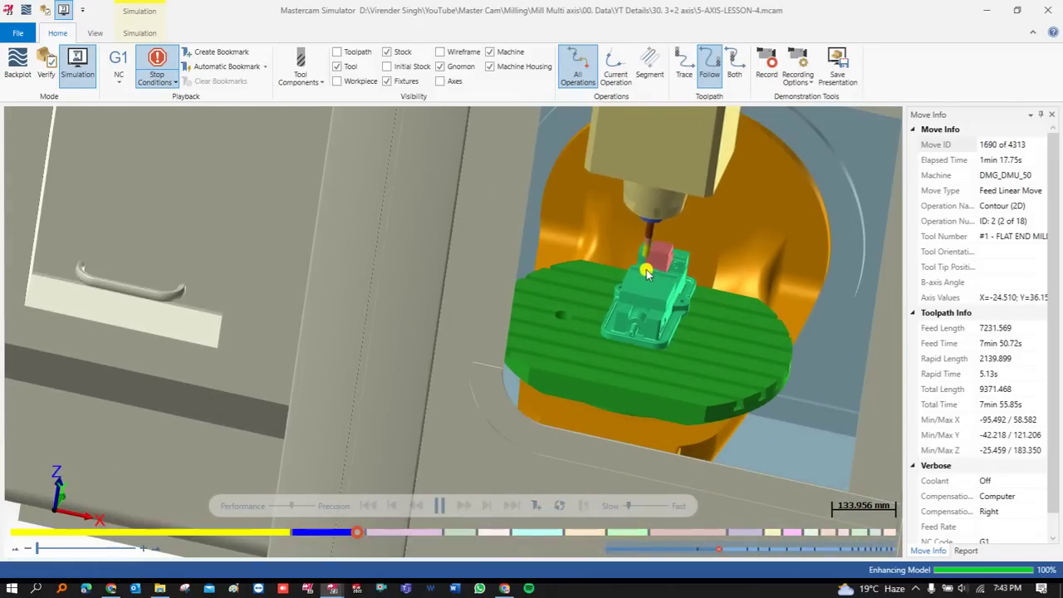
Step: Follow contour operations 3 through 5, watching how the table tilts the part toward the spindle
scroll(645, 274, "up", 5)
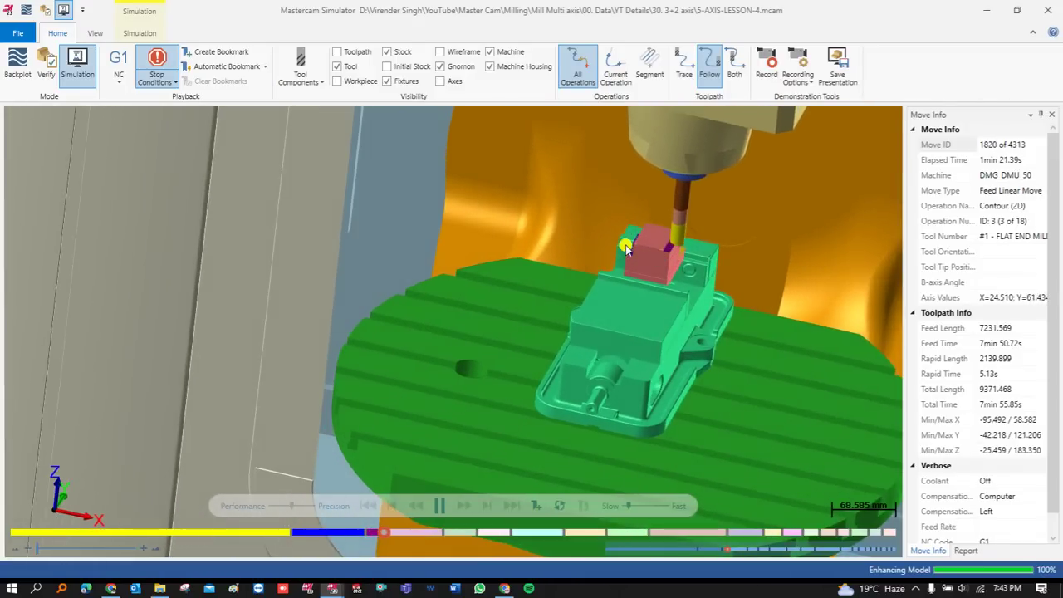
scroll(634, 259, "down", 1)
scroll(662, 249, "up", 3)
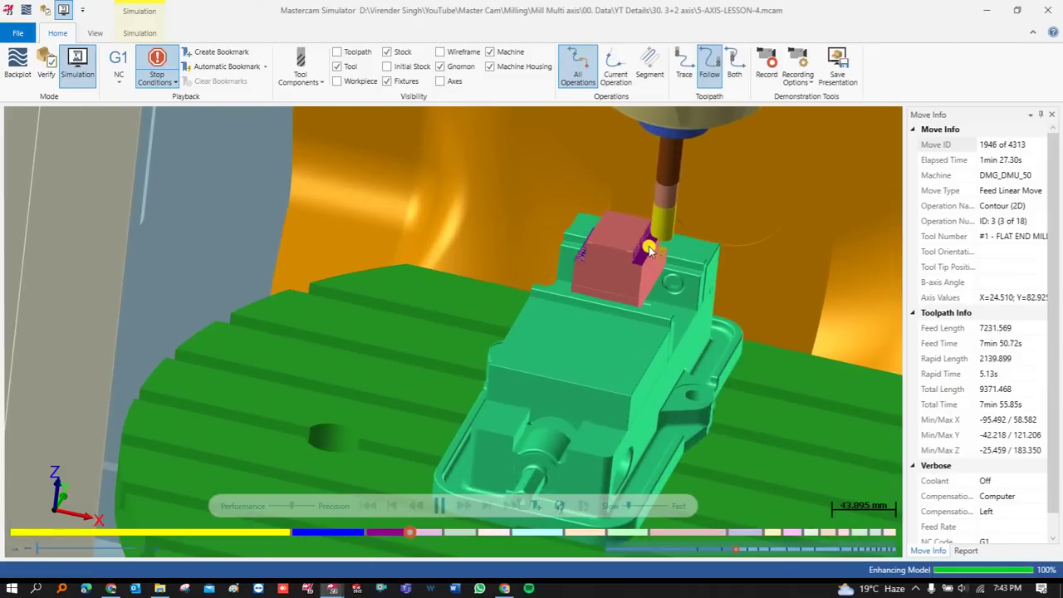
scroll(619, 261, "down", 4)
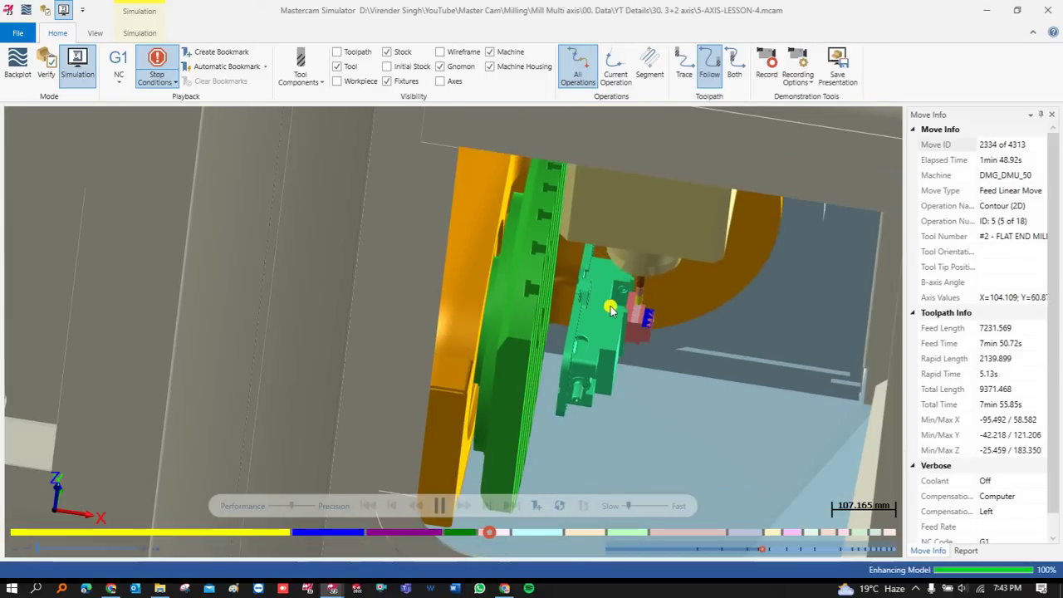
Step: Turn the Operation Change stop condition back on and play contour operation 7
left_click(156, 79)
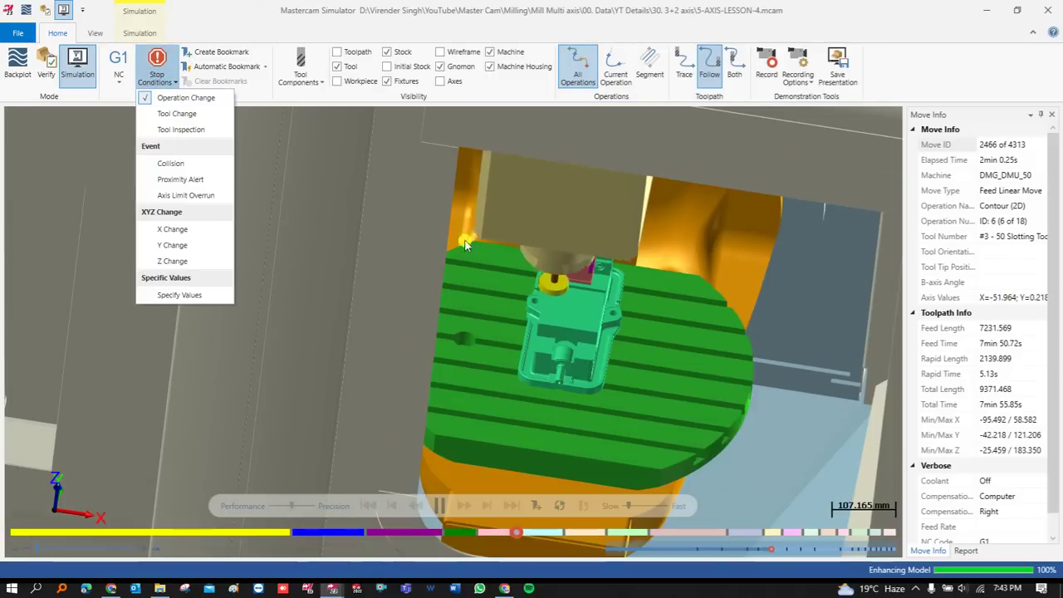
left_click(178, 98)
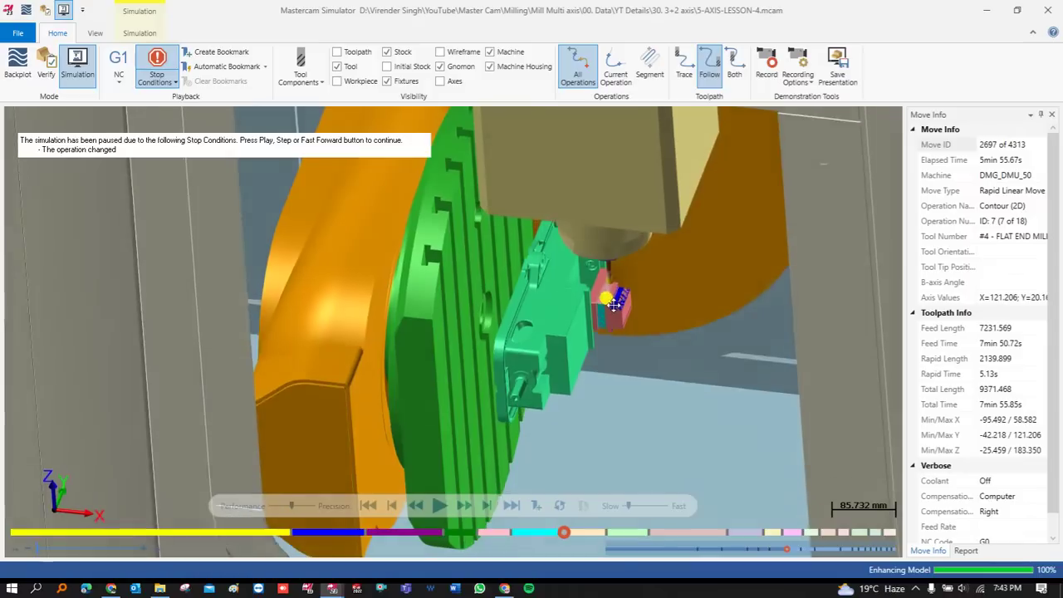
left_click(439, 506)
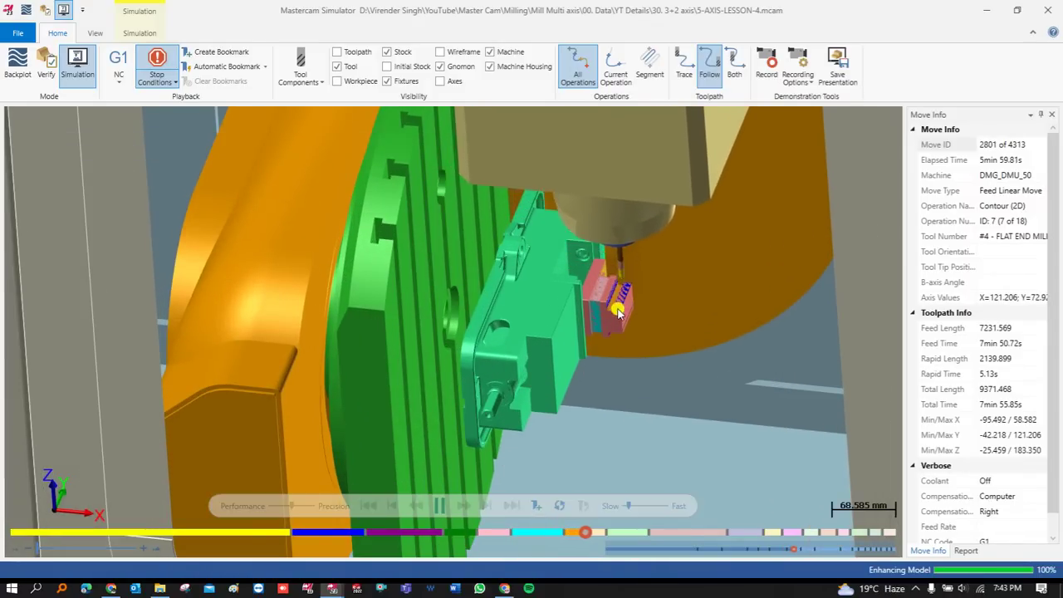
Step: Play contour operation 8 in the machine simulation, watching the flat end mill cut the side of the tilted part
scroll(617, 308, "up", 2)
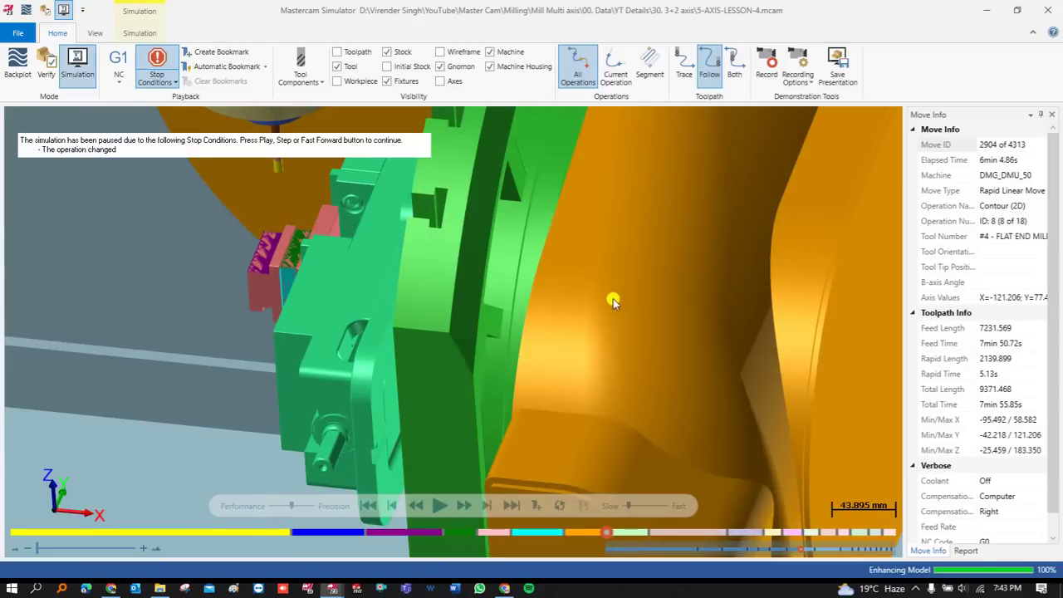
scroll(281, 260, "down", 4)
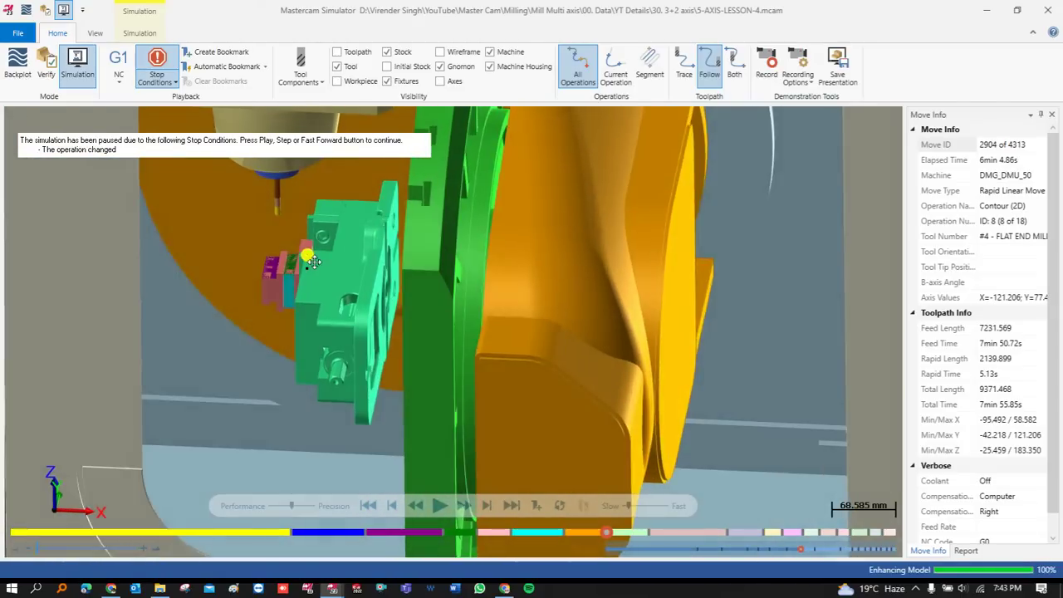
left_click(439, 505)
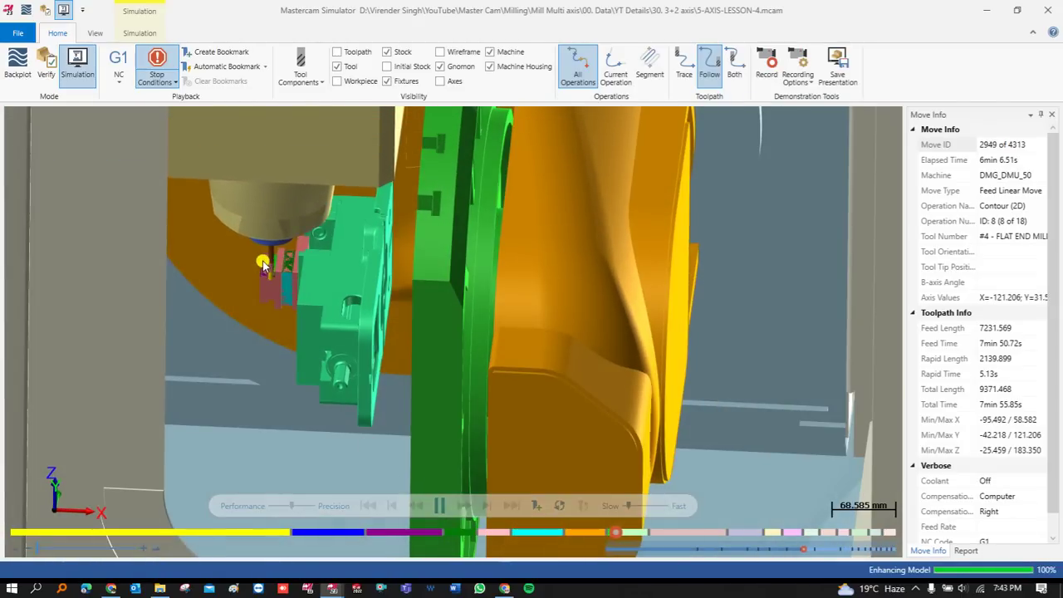
scroll(265, 262, "up", 3)
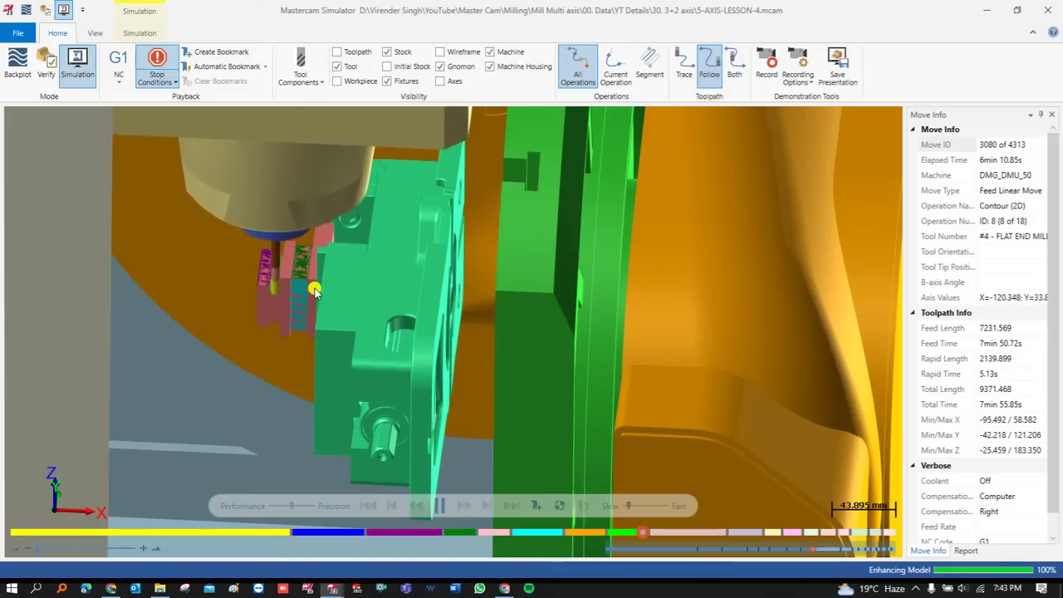
scroll(314, 290, "down", 1)
scroll(316, 279, "down", 3)
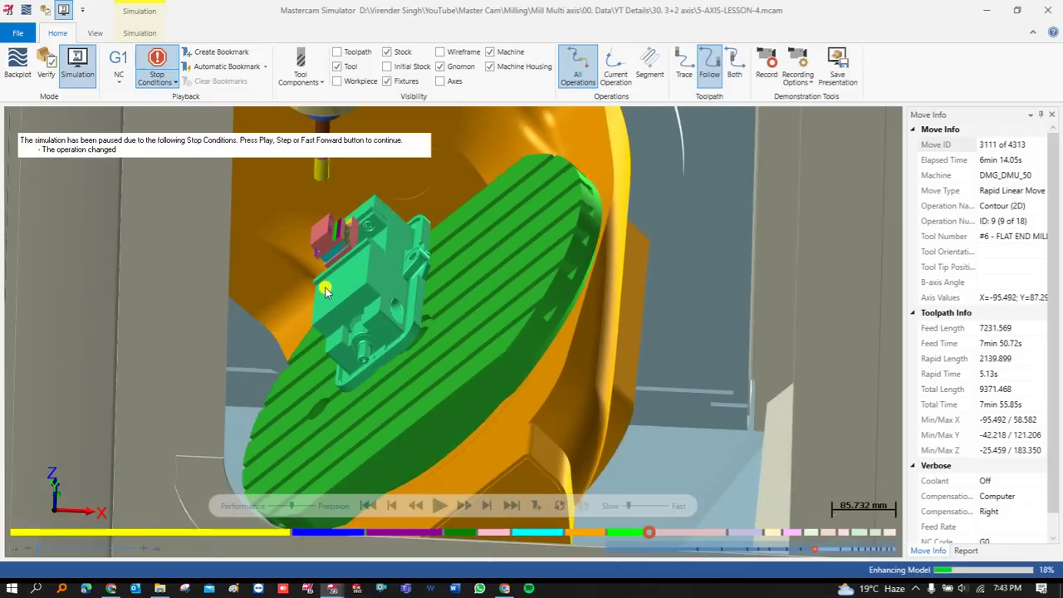
Step: Examine the angled table and vise at the start of contour operation 9, and play that operation
middle_click_drag(317, 273, 305, 276)
scroll(319, 239, "up", 3)
scroll(349, 277, "down", 2)
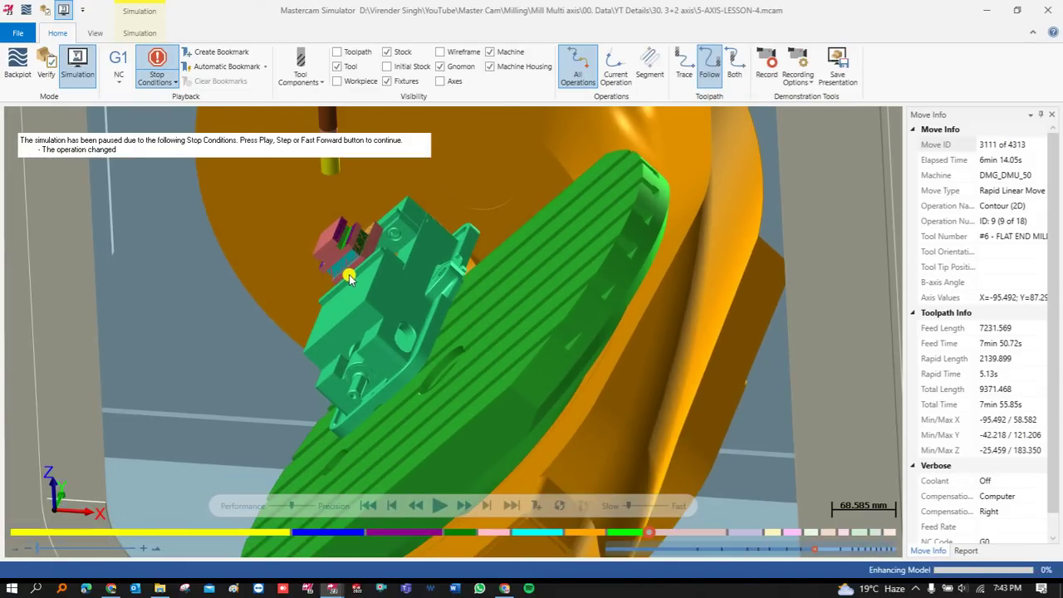
scroll(350, 277, "down", 2)
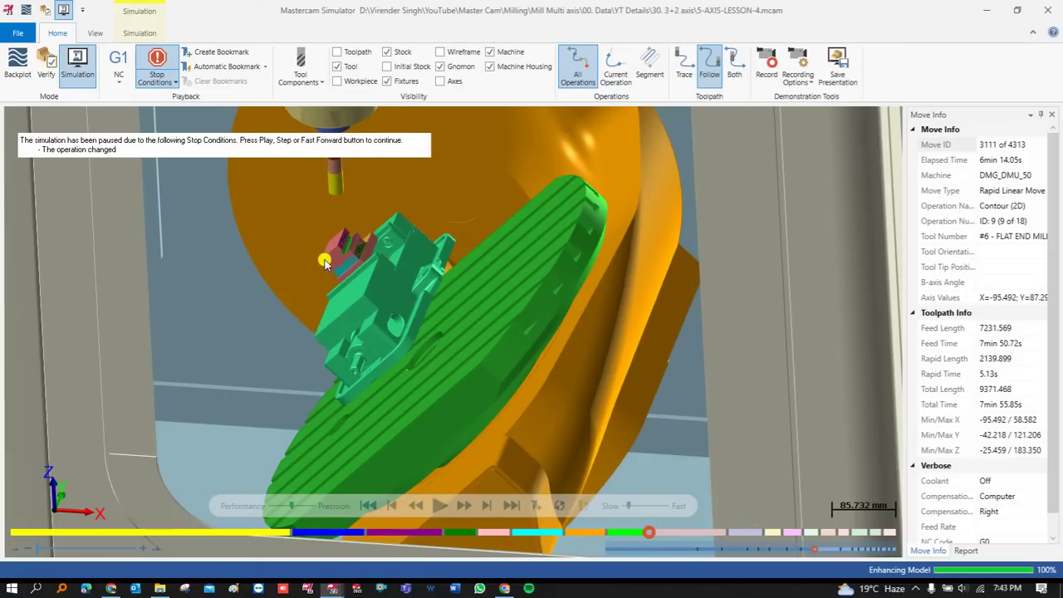
scroll(341, 266, "down", 2)
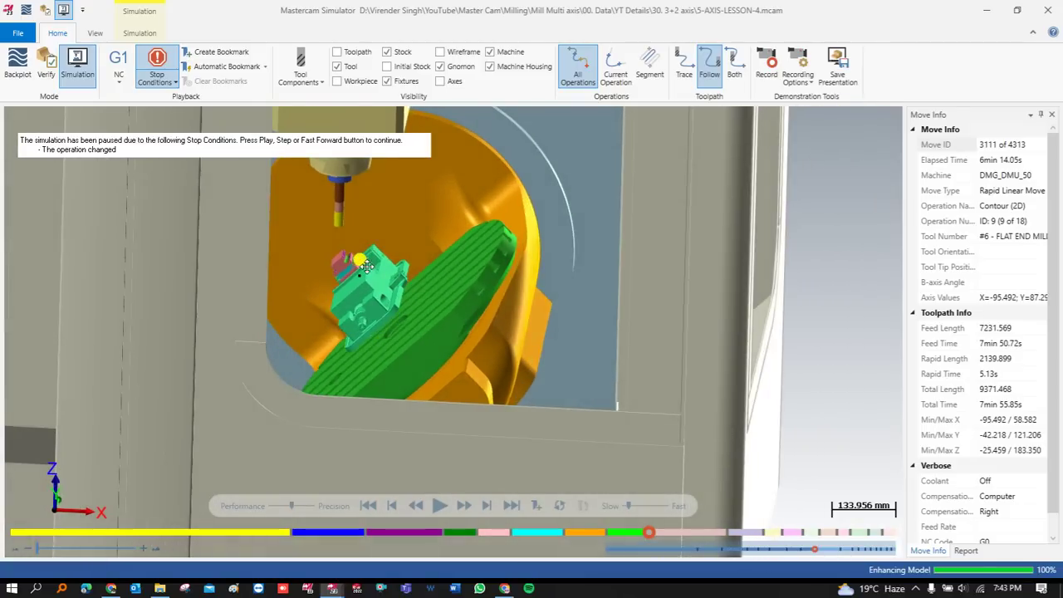
scroll(366, 265, "up", 2)
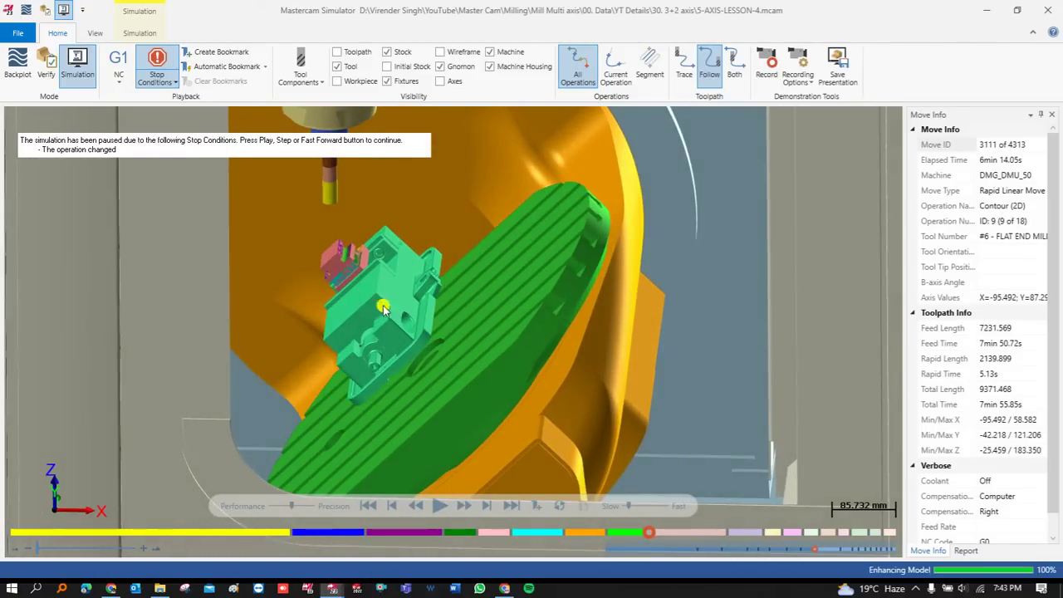
key("space")
scroll(340, 276, "up", 2)
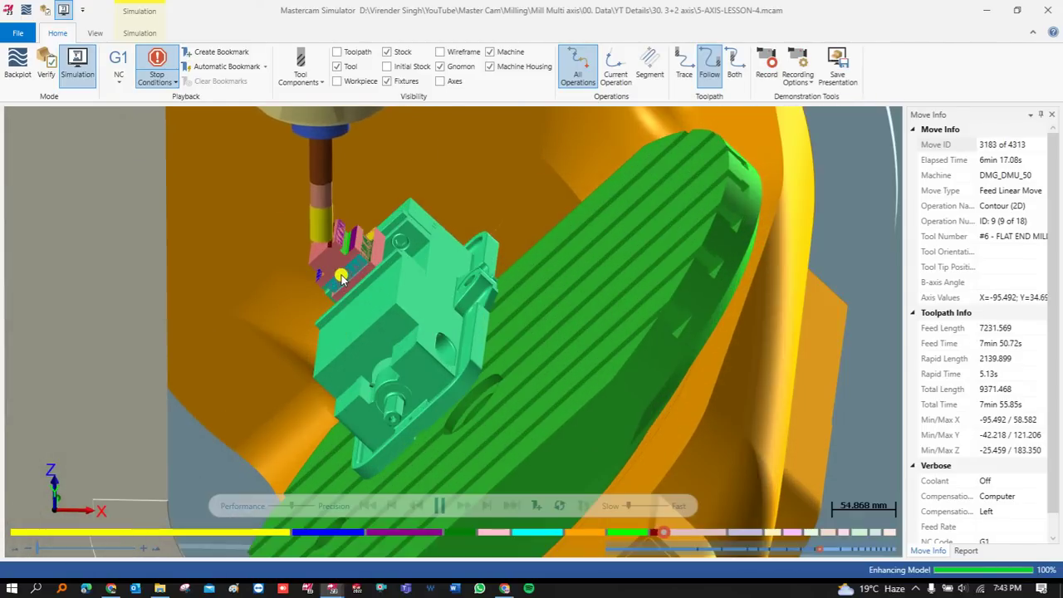
scroll(311, 256, "up", 2)
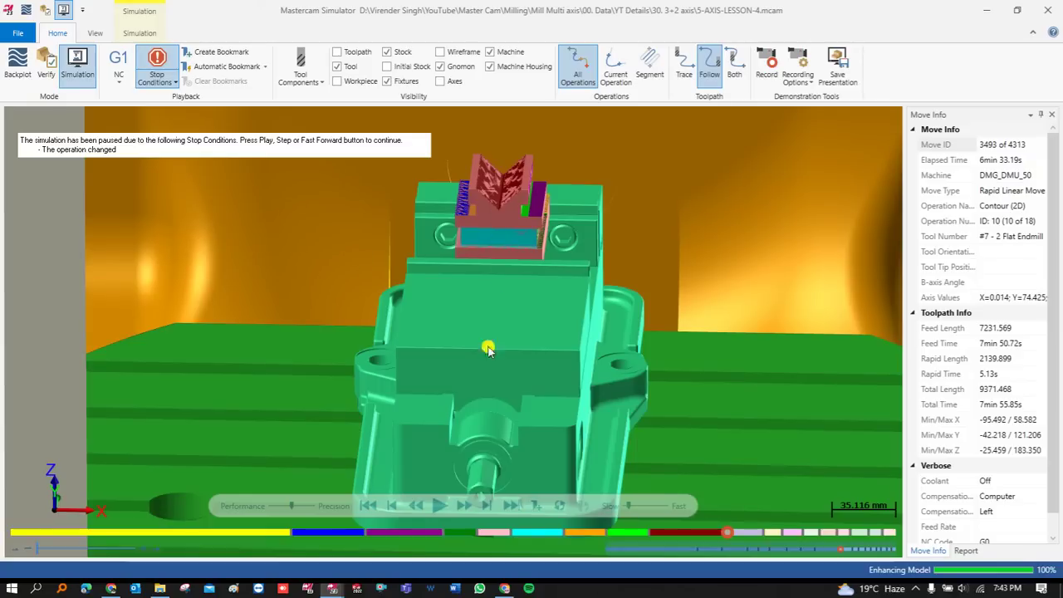
Step: Play contour operation 10 and the peck drill operations 11 through 14, one operation change at a time
left_click(441, 505)
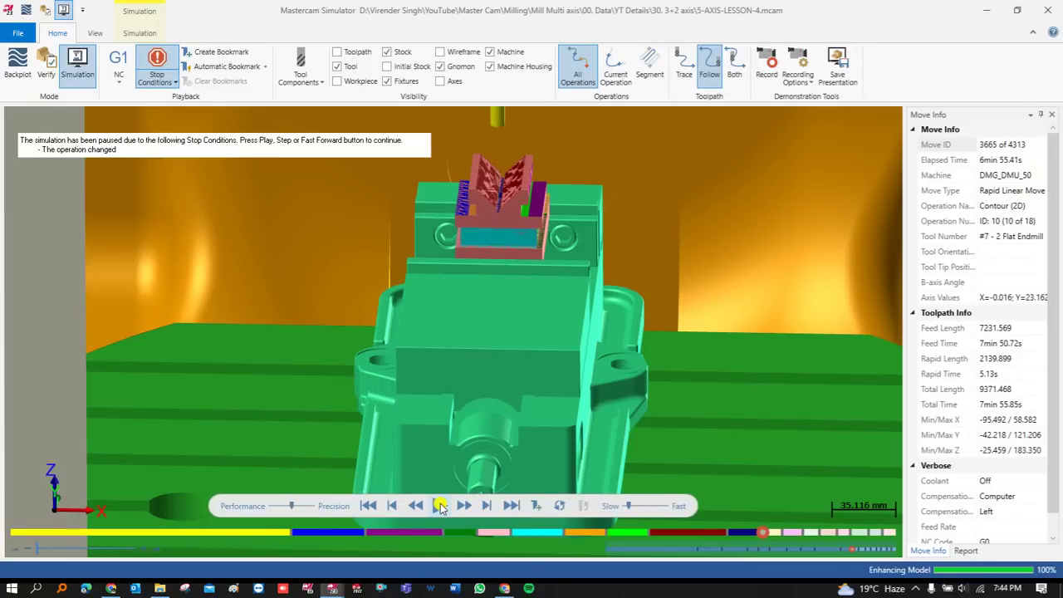
left_click(440, 506)
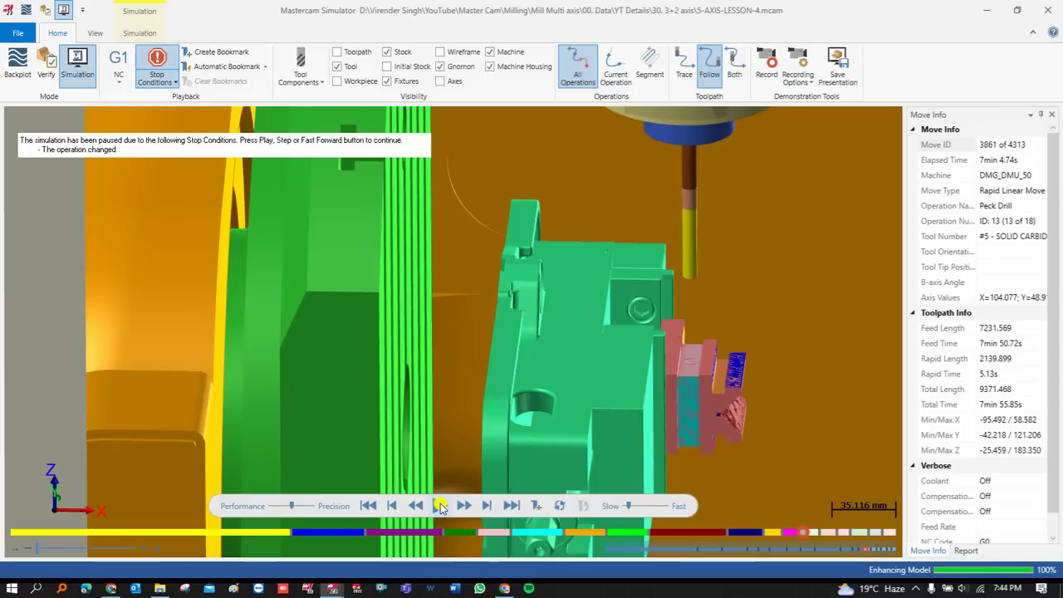
left_click(440, 505)
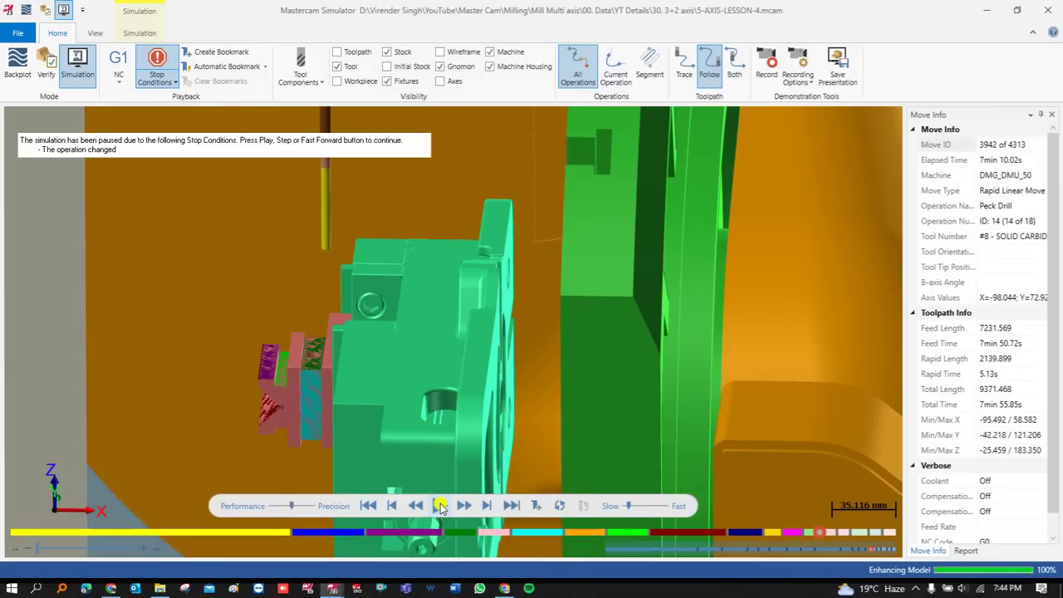
left_click(440, 506)
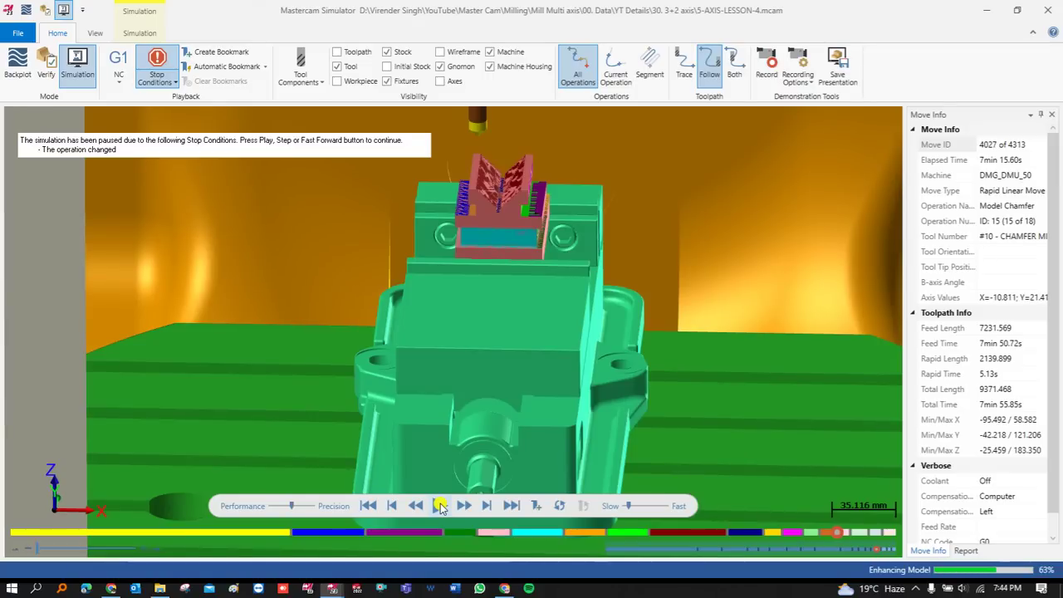
Step: Play the model chamfer operations 15 through 18 to the end of the simulation
left_click(440, 506)
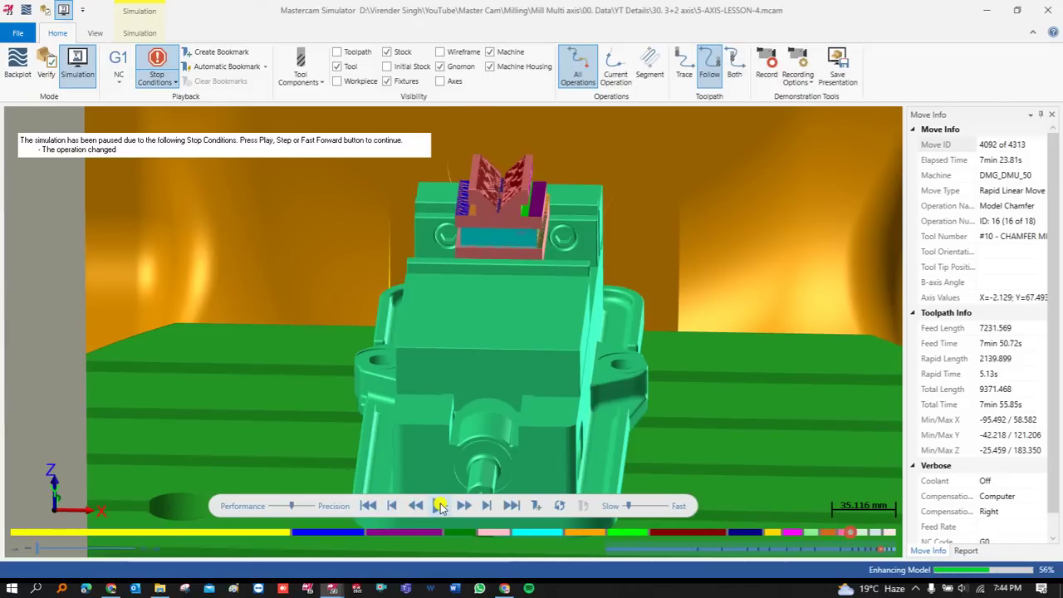
left_click(440, 506)
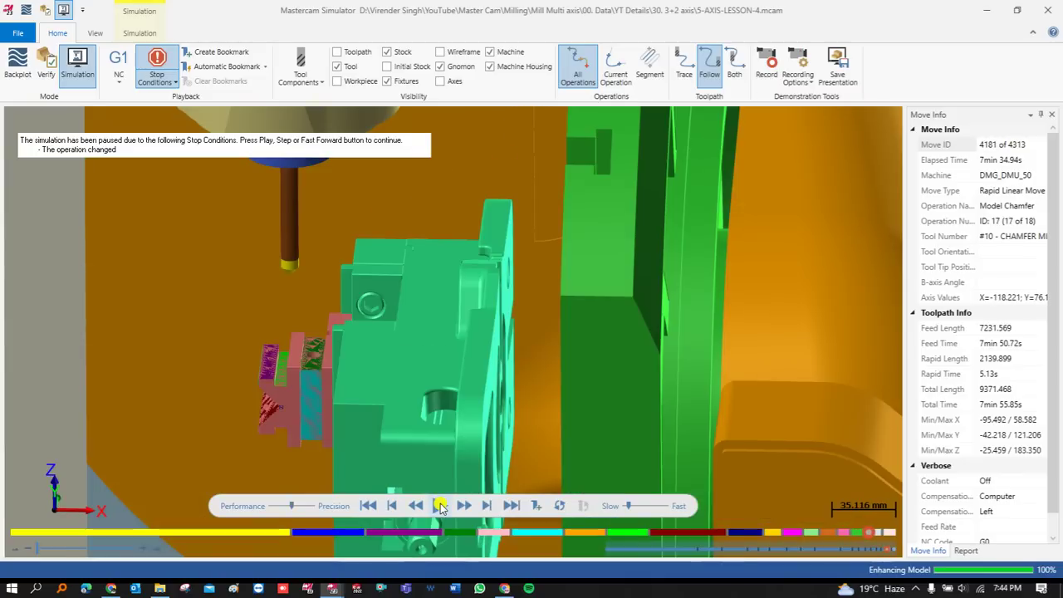
left_click(440, 506)
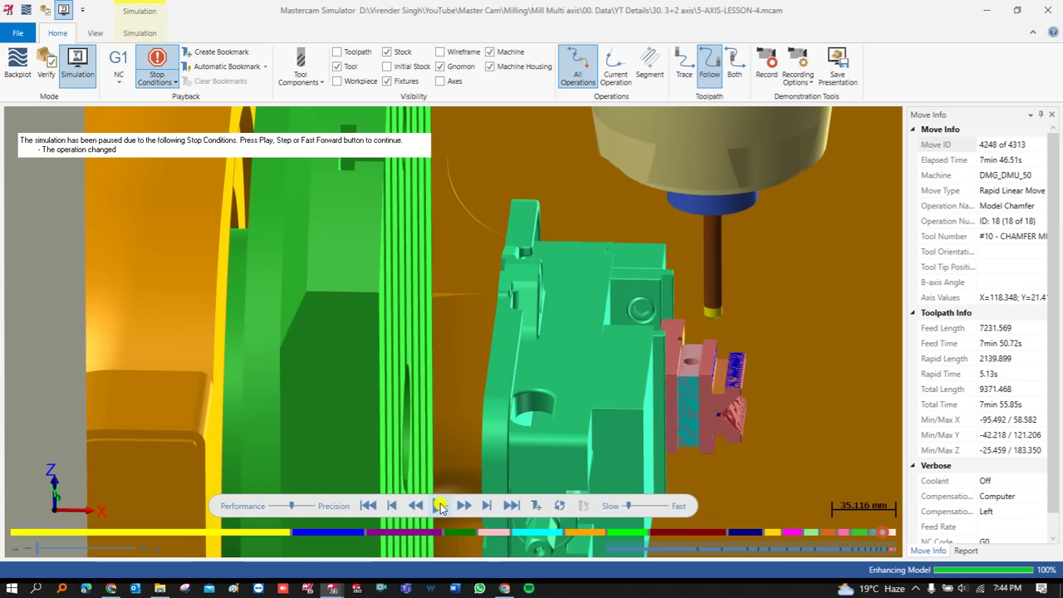
left_click(441, 506)
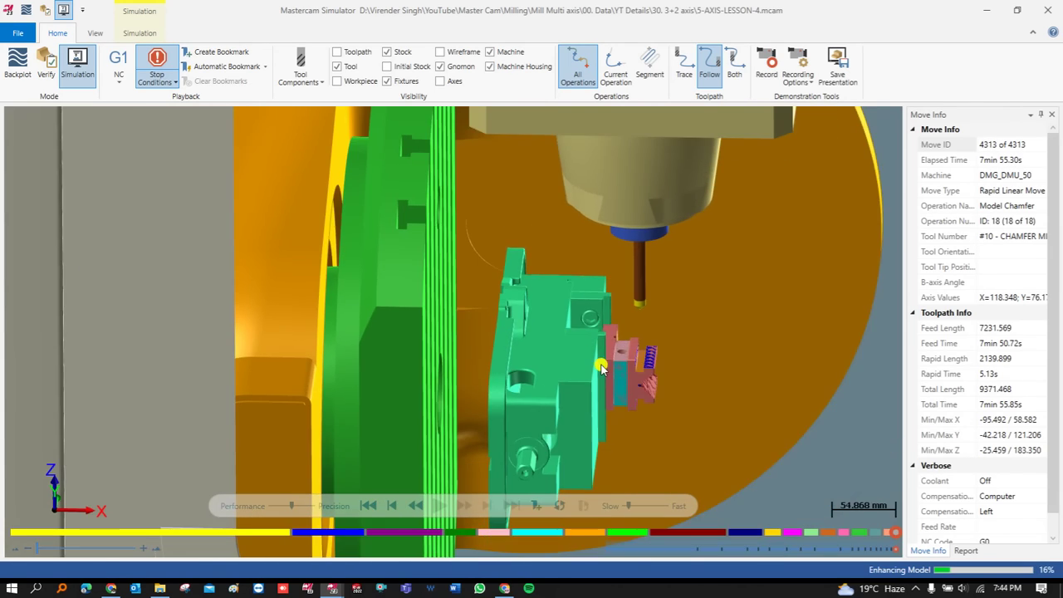
Step: Hide the machine housing and examine the machined part, spindle and tilting table from several sides
middle_click_drag(602, 366, 565, 347)
scroll(565, 347, "up", 1)
left_click(490, 66)
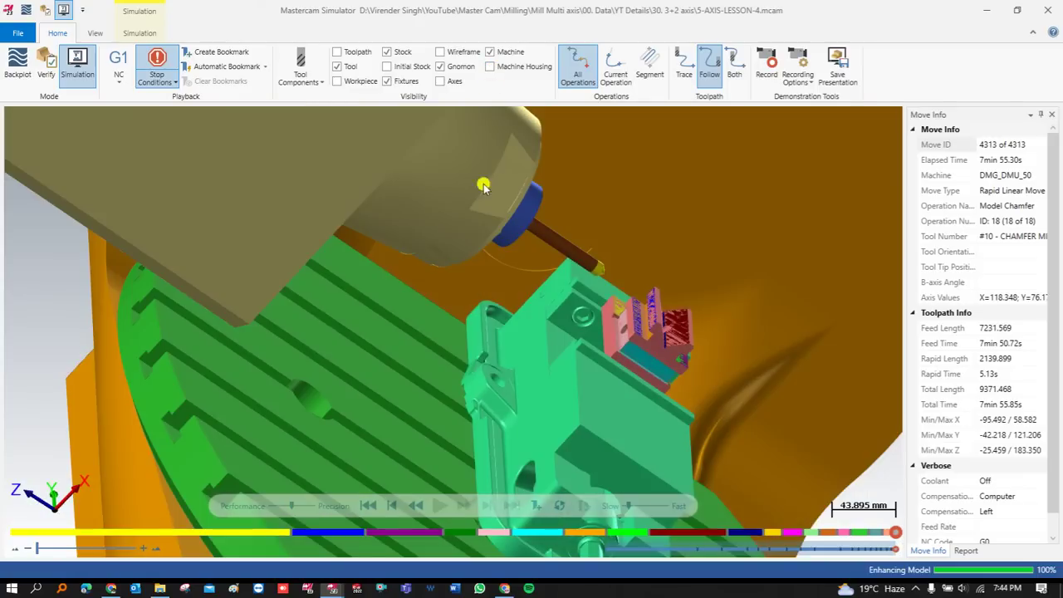
scroll(487, 258, "down", 5)
mouse_move(507, 283)
middle_mouse_down()
mouse_move(521, 269)
mouse_move(527, 280)
mouse_move(469, 274)
mouse_move(526, 267)
mouse_move(525, 287)
middle_mouse_up()
scroll(508, 280, "up", 3)
scroll(523, 287, "up", 5)
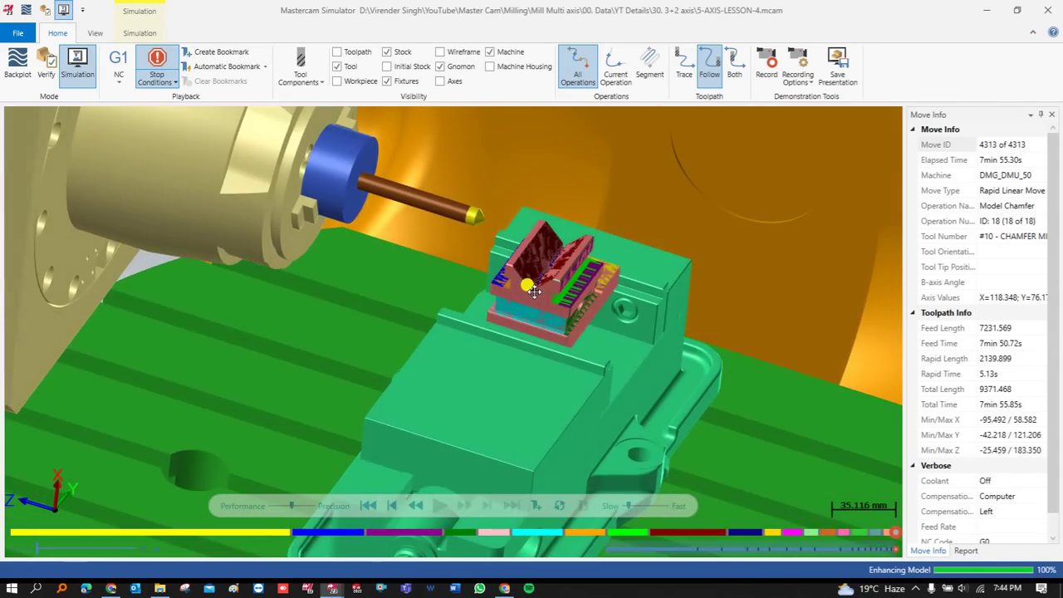
scroll(525, 291, "down", 5)
scroll(472, 298, "down", 4)
middle_click_drag(465, 293, 411, 286)
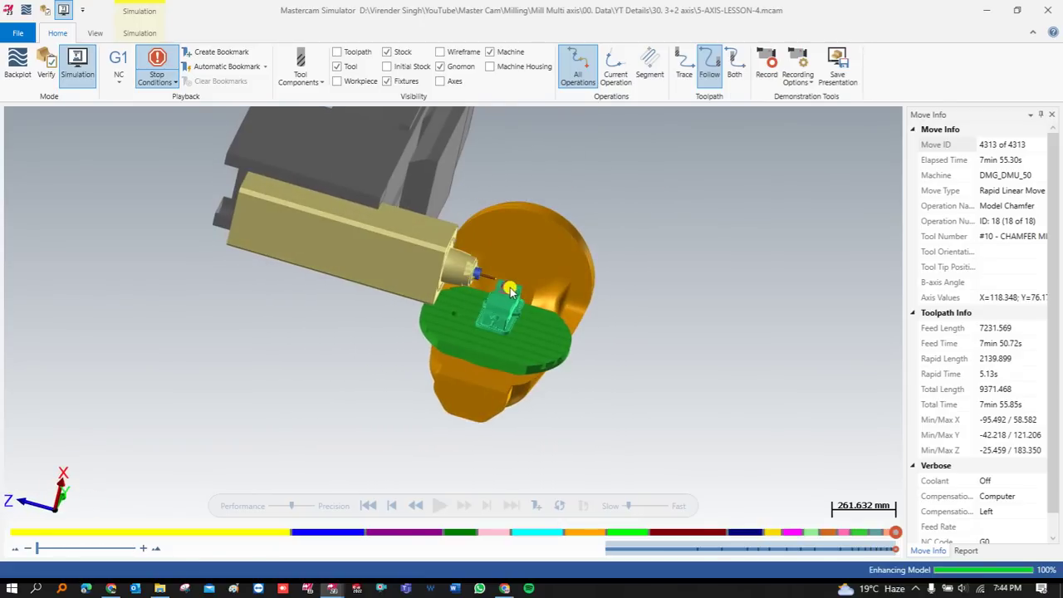
Step: Minimize the simulator to return to Mastercam, and show the vise-held part in isometric view
left_click(989, 10)
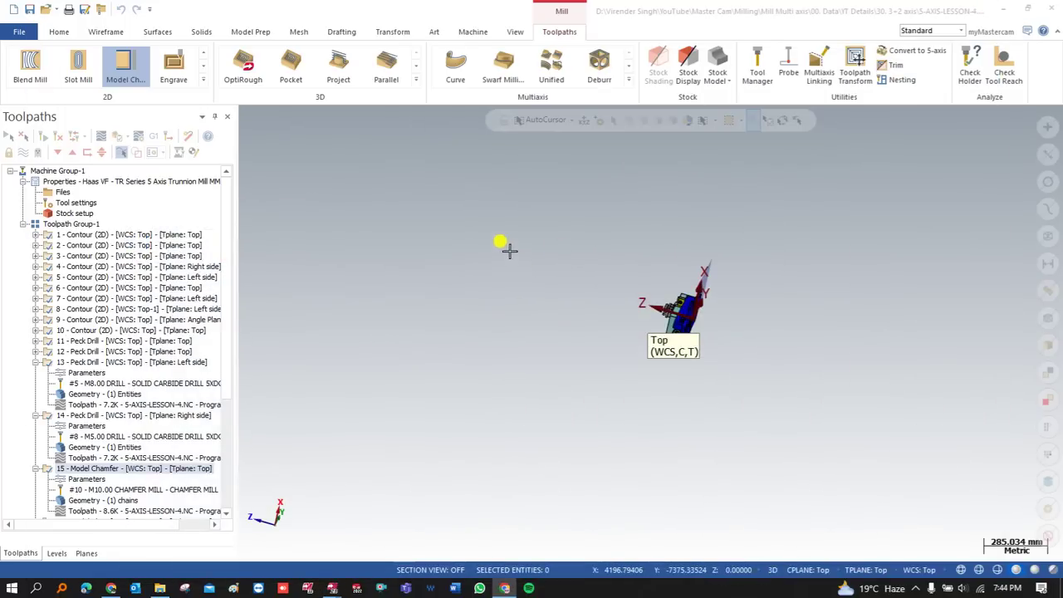
right_click(507, 246)
left_click(523, 323)
middle_click_drag(505, 316, 576, 255)
scroll(566, 283, "up", 2)
scroll(576, 255, "up", 3)
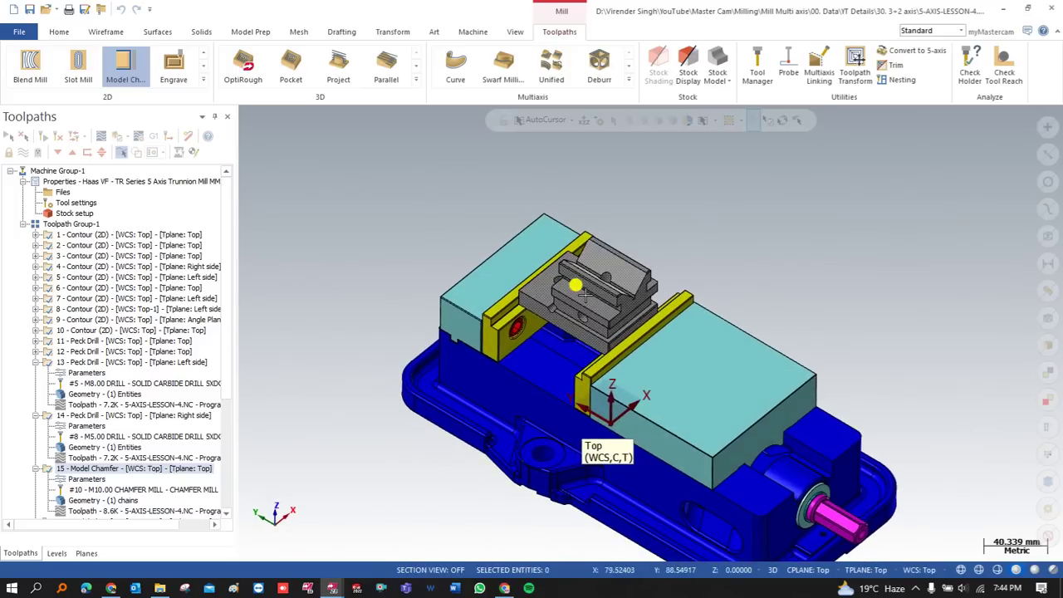